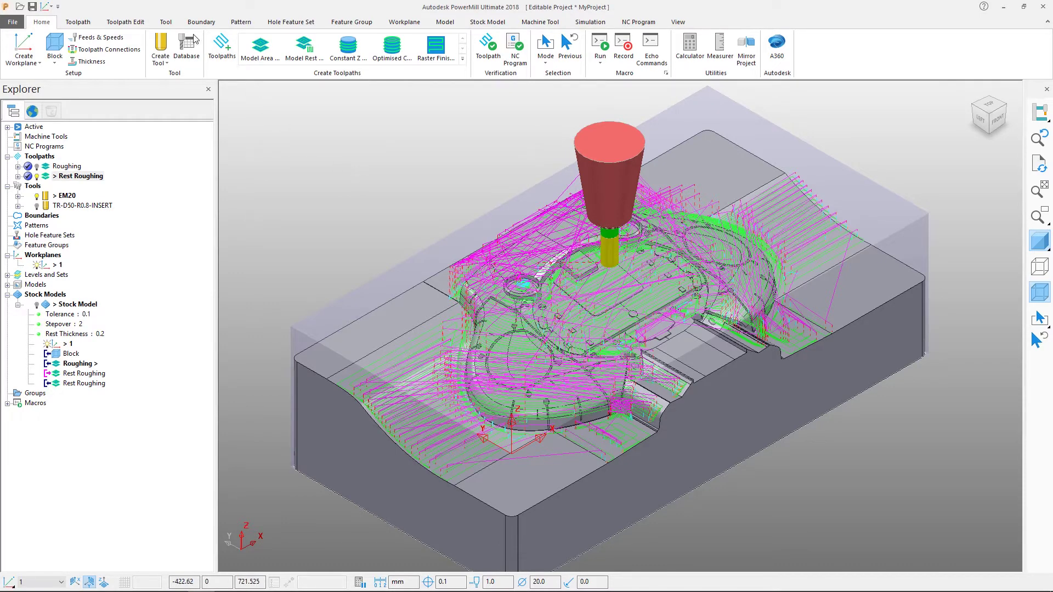
Search the database for Ball Nosed tools and create BN-D16.0-R8.0-SOLID as the active tool.
{"action": "left_click", "coordinate": [166, 23]}
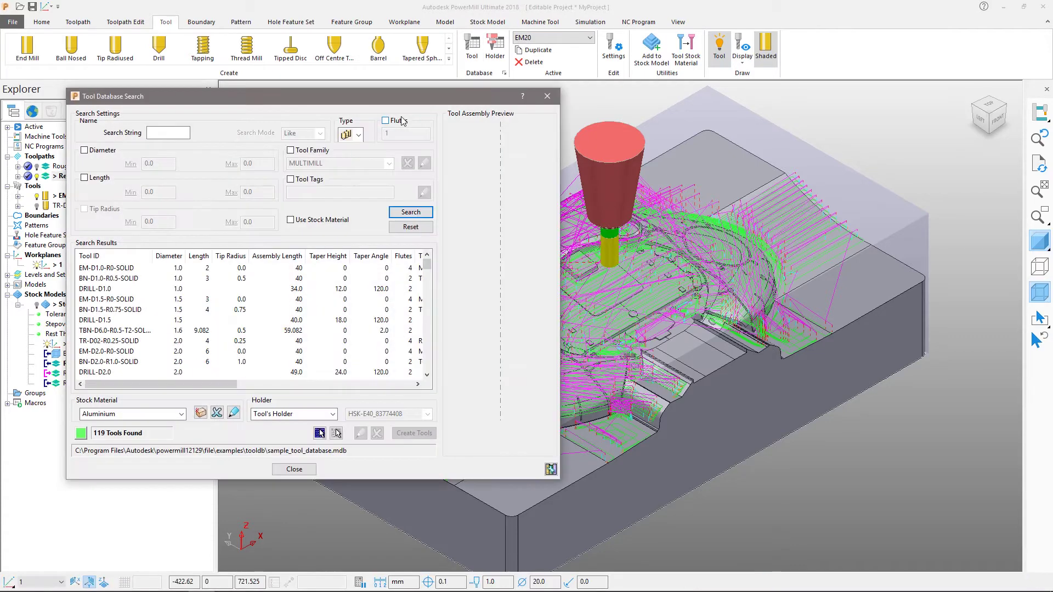
{"action": "left_click", "coordinate": [356, 134]}
{"action": "left_click", "coordinate": [350, 180]}
{"action": "left_click", "coordinate": [404, 217]}
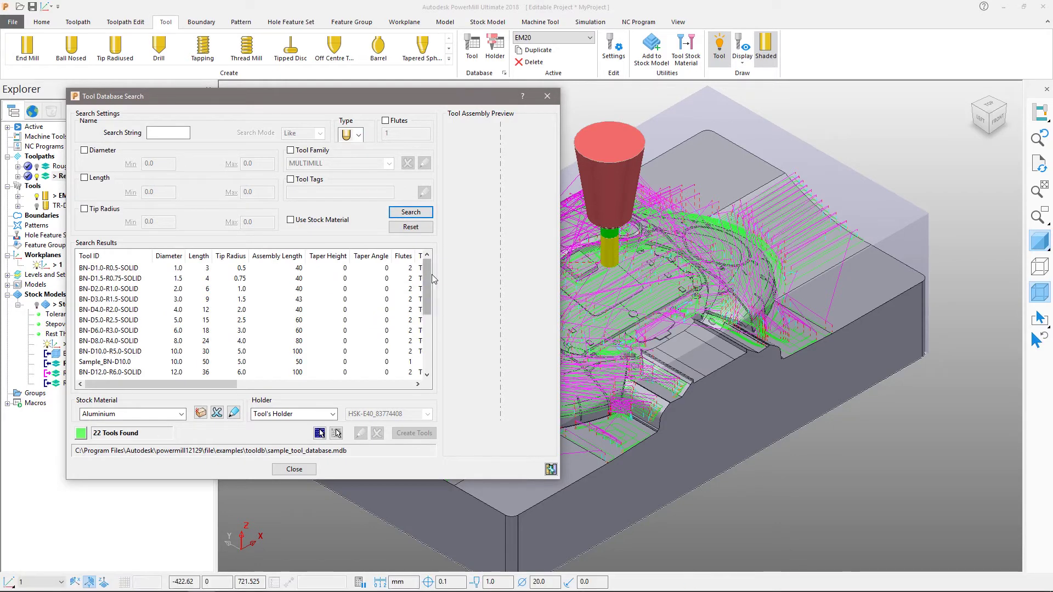
{"action": "left_click_drag", "start_coordinate": [426, 273], "coordinate": [427, 334]}
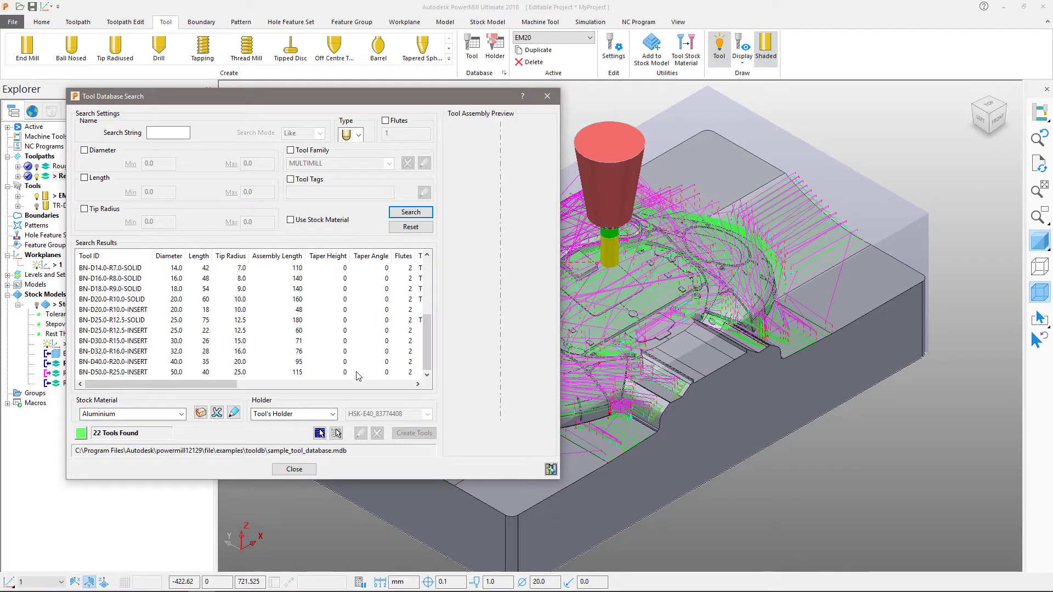
{"action": "left_click", "coordinate": [103, 281]}
{"action": "left_click", "coordinate": [411, 434]}
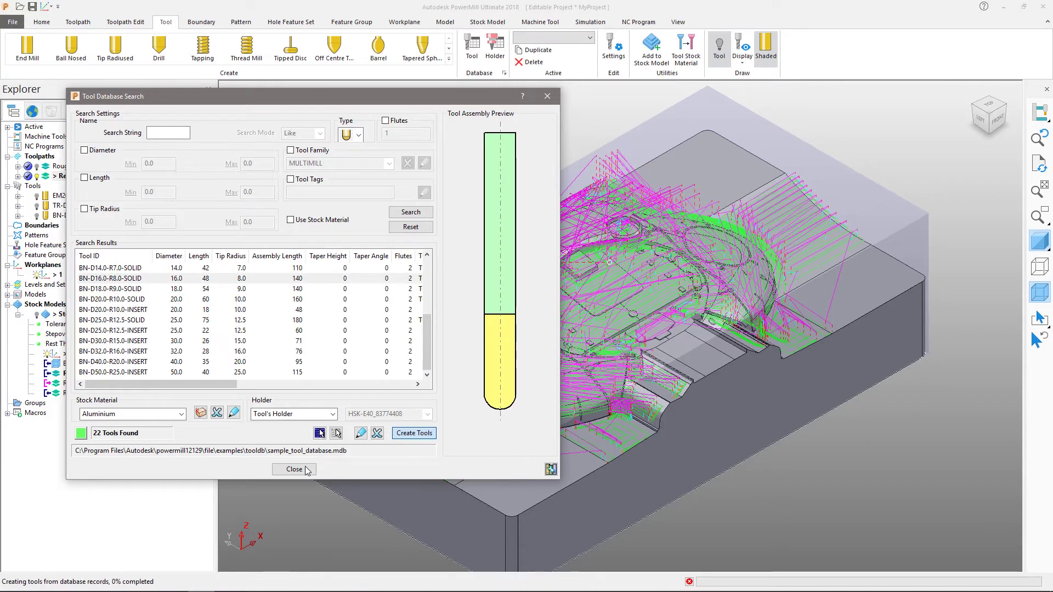
{"action": "left_click", "coordinate": [294, 469]}
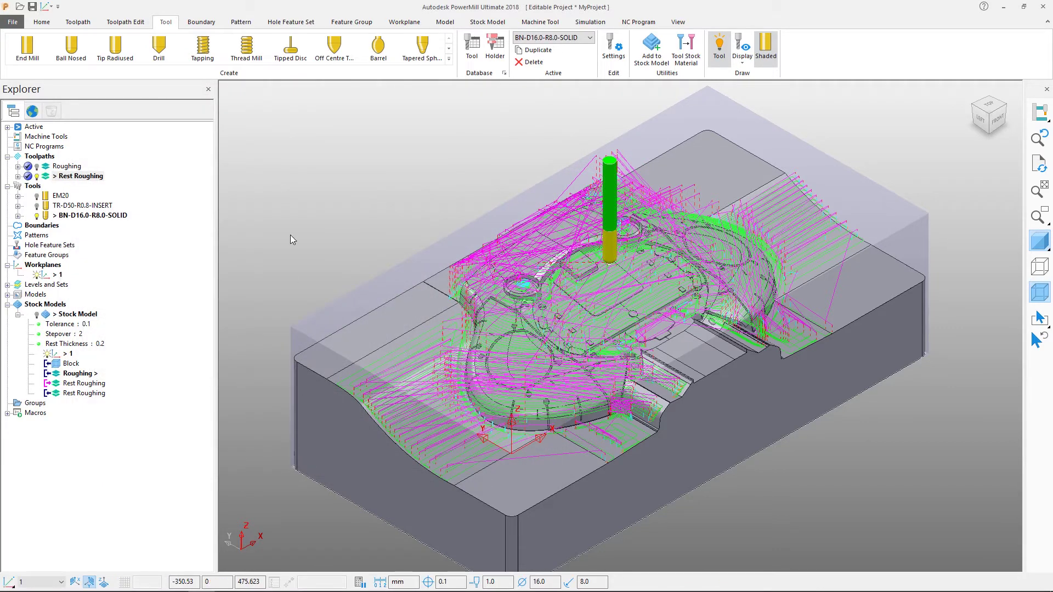
Export the EM20 end mill to the tool database with Add Tool to Database.
{"action": "right_click", "coordinate": [58, 198]}
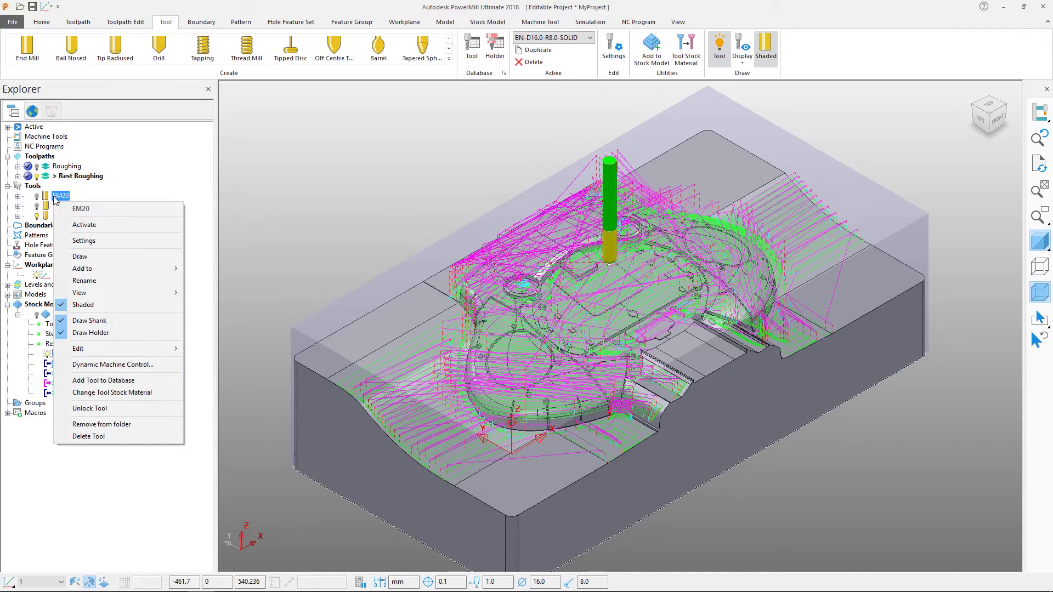
{"action": "left_click", "coordinate": [103, 380]}
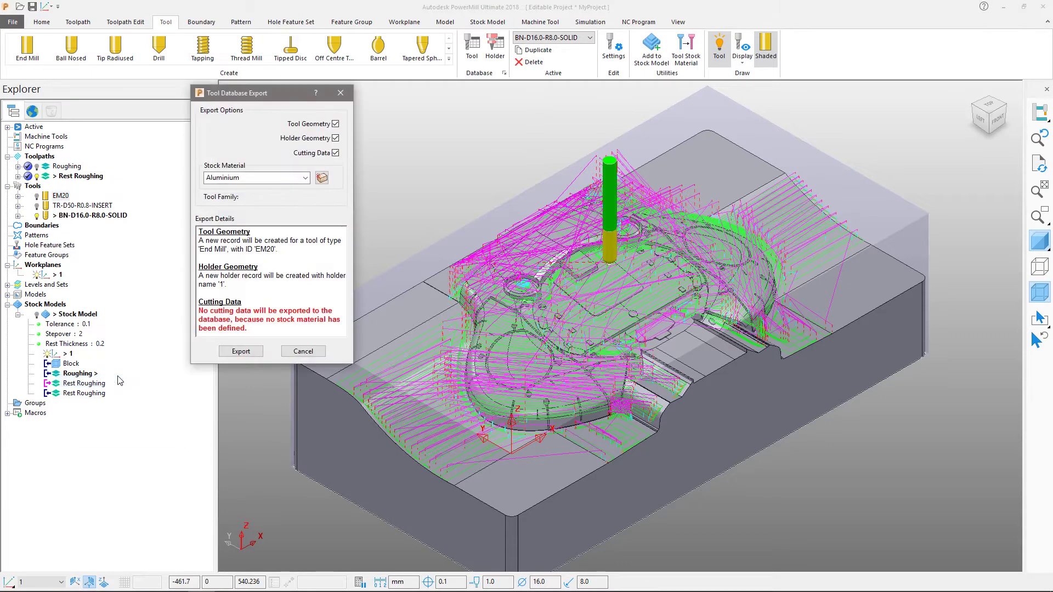
{"action": "left_click", "coordinate": [241, 354]}
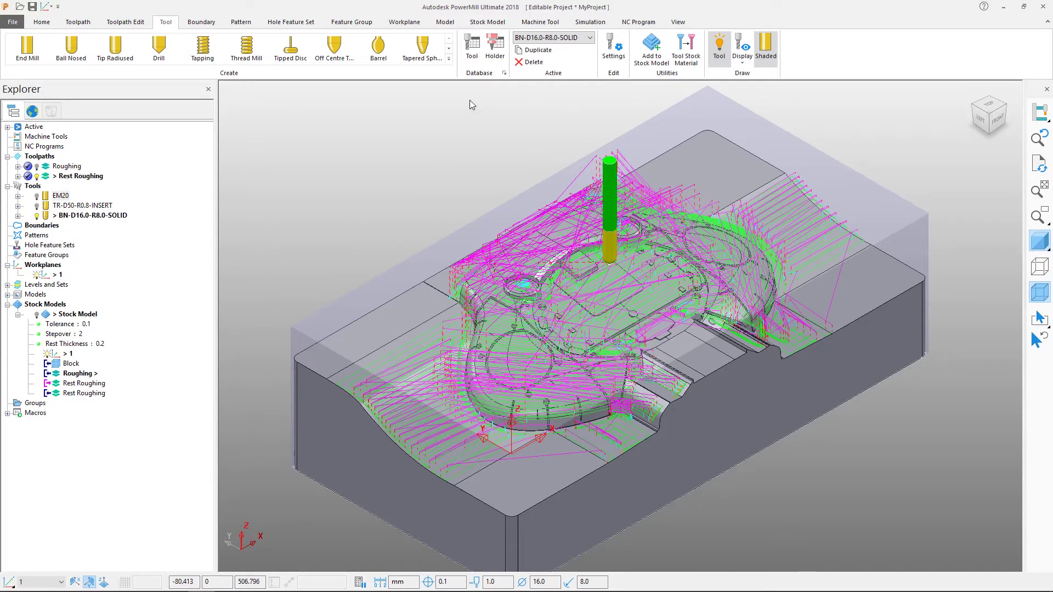
Fit holder 1 from the holder database search onto BN-D16.0-R8.0-SOLID.
{"action": "left_click", "coordinate": [494, 55]}
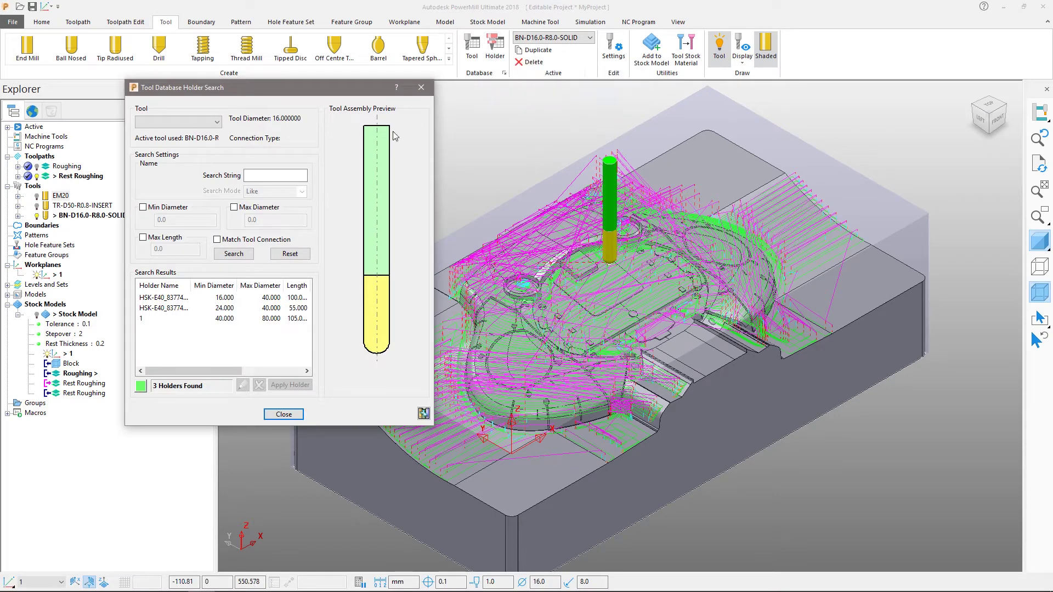
{"action": "left_click", "coordinate": [177, 318]}
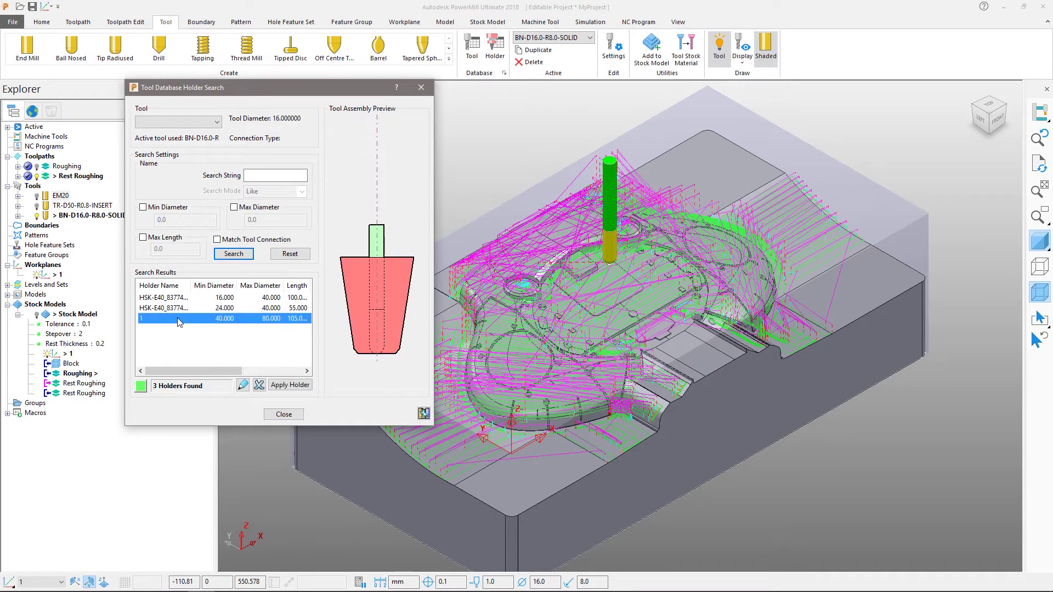
{"action": "left_click", "coordinate": [281, 387]}
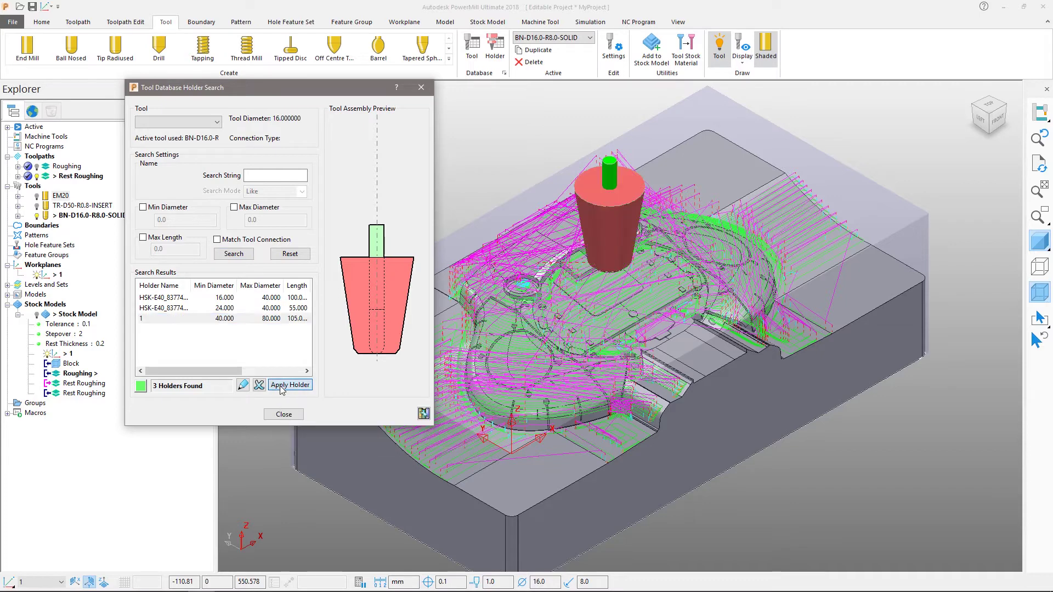
{"action": "left_click", "coordinate": [283, 414]}
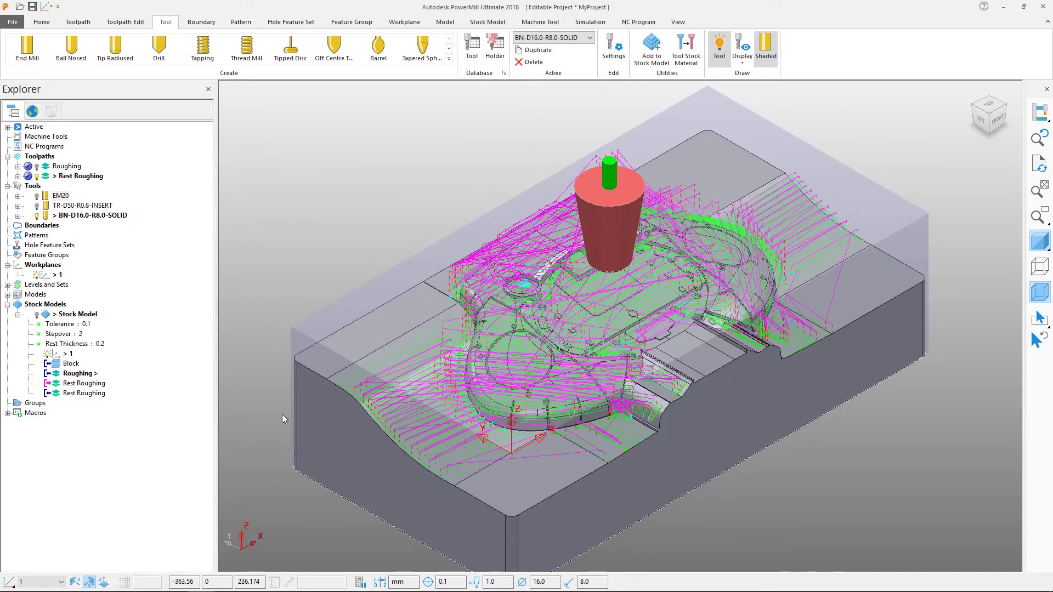
Set the BN-D16.0-R8.0-SOLID holder overhang to 60, giving gauge length 165.
{"action": "right_click", "coordinate": [109, 216]}
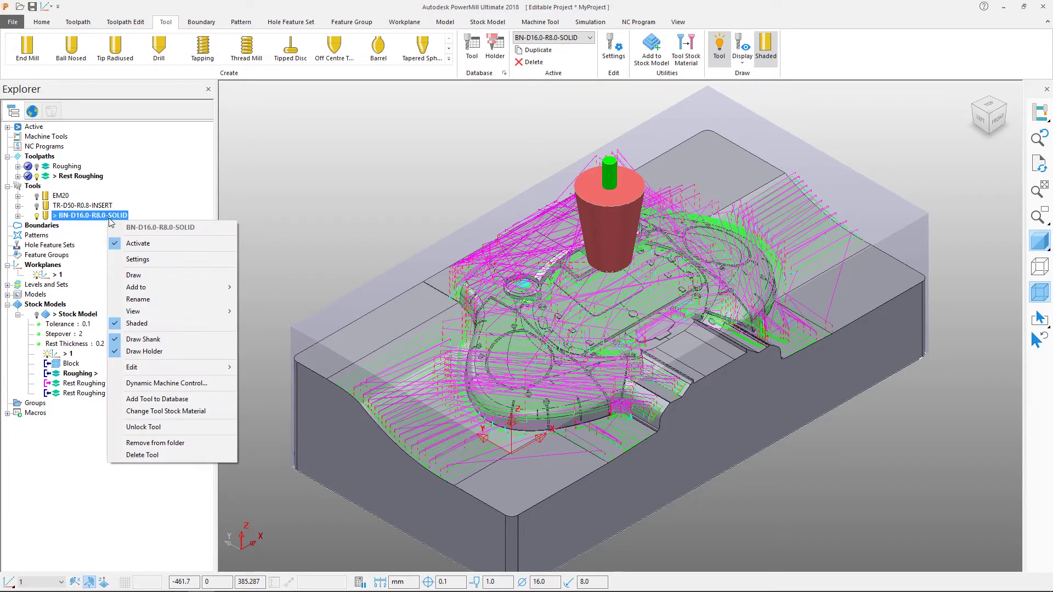
{"action": "left_click", "coordinate": [145, 260]}
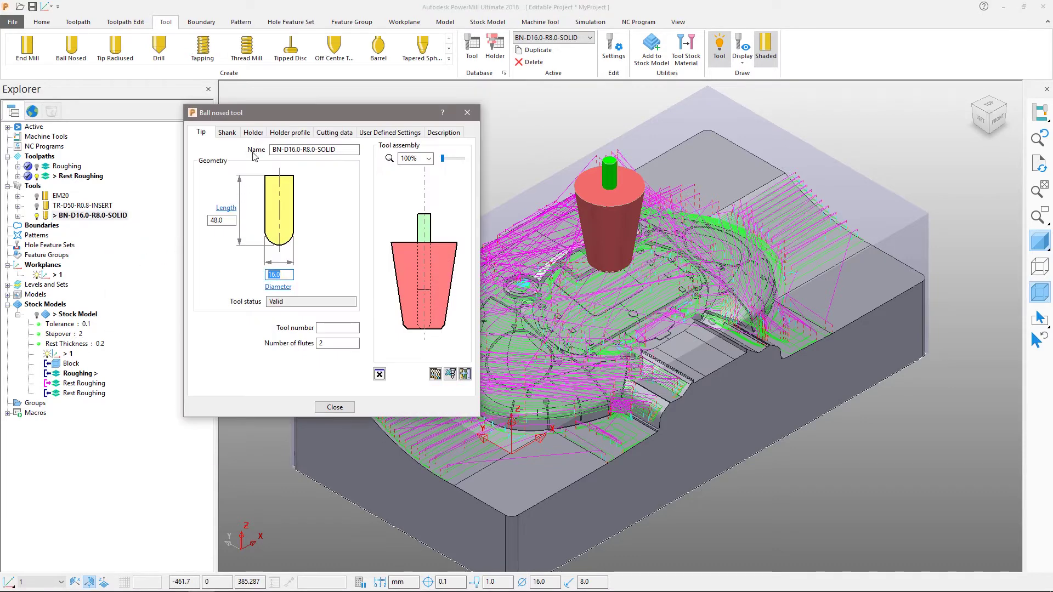
{"action": "left_click", "coordinate": [254, 132]}
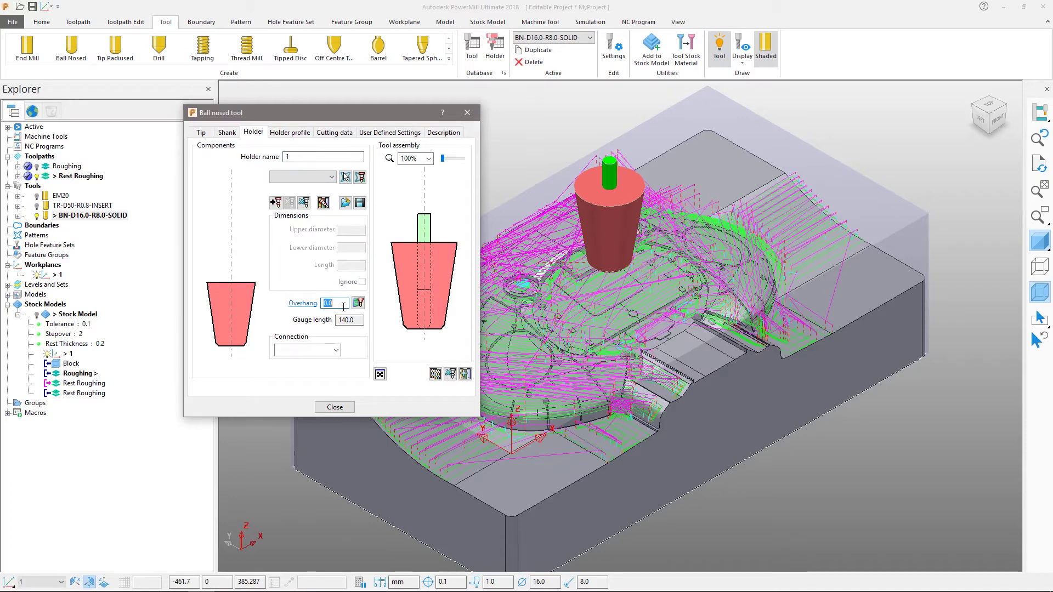
{"action": "type", "text": "60"}
{"action": "key", "text": "Tab"}
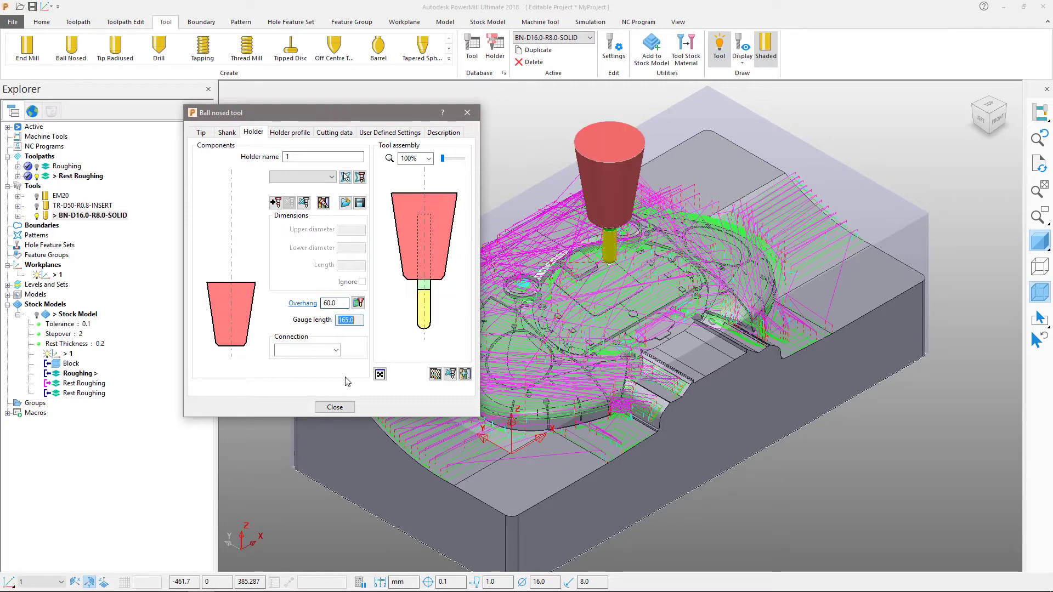
{"action": "left_click", "coordinate": [339, 408]}
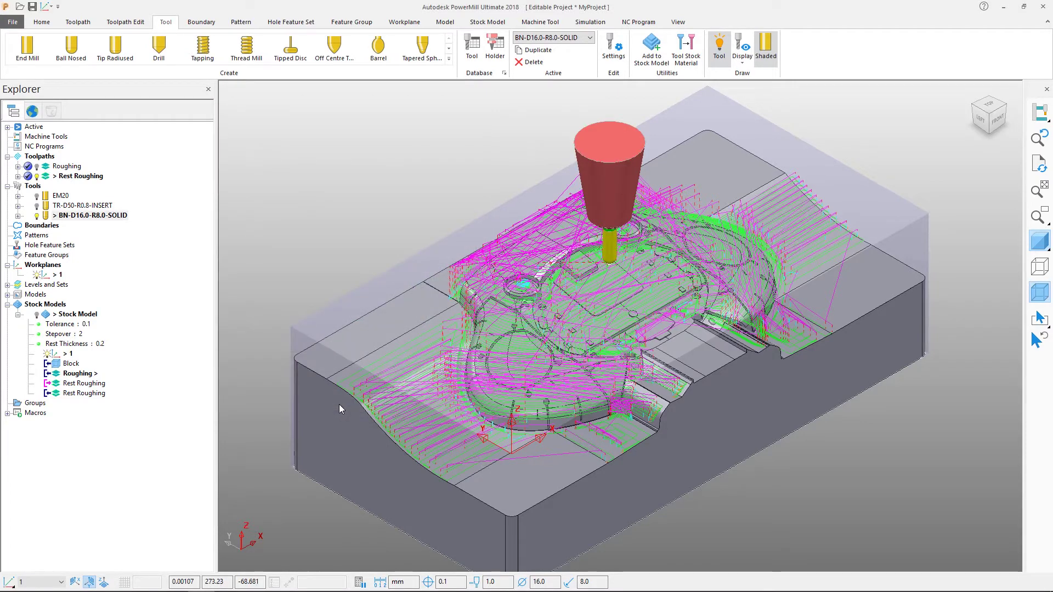
{"action": "left_click", "coordinate": [82, 23]}
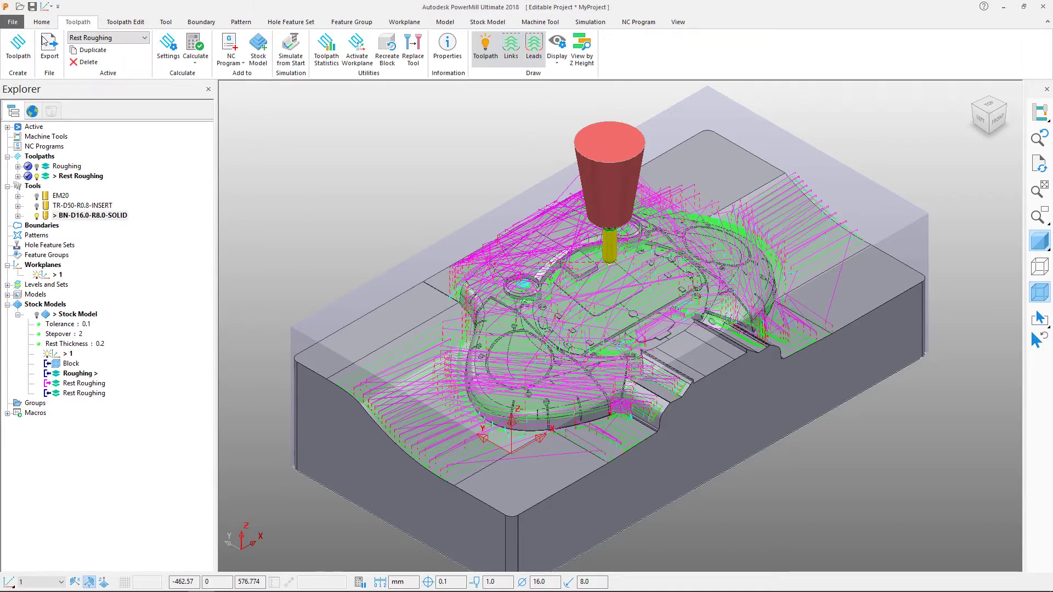
Start a new toolpath using the Finishing category's Steep and Shallow Finishing strategy.
{"action": "left_click", "coordinate": [18, 47]}
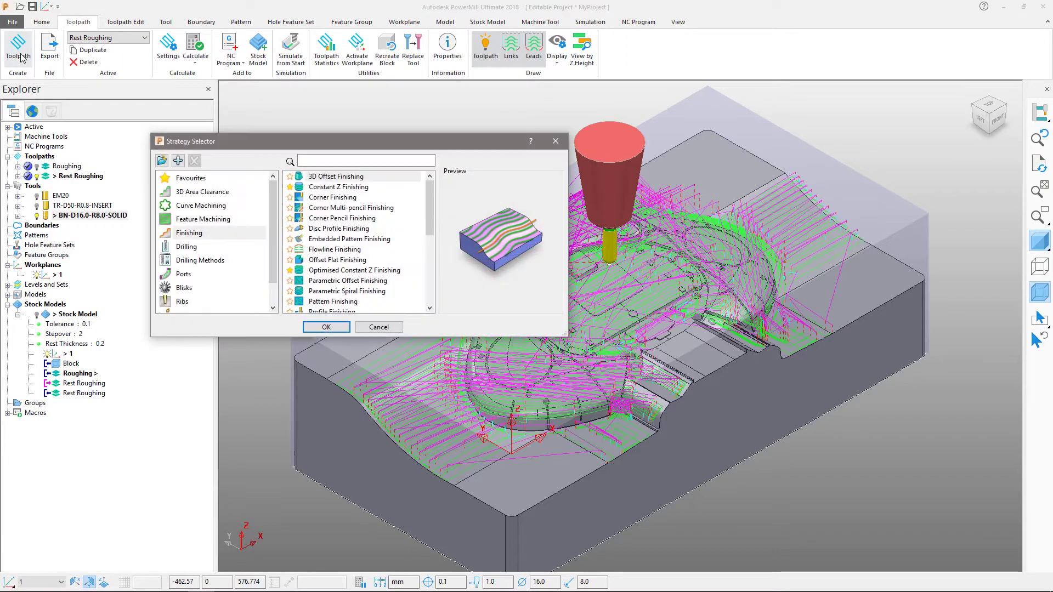
{"action": "left_click", "coordinate": [179, 238]}
{"action": "left_click_drag", "start_coordinate": [432, 200], "coordinate": [431, 294]}
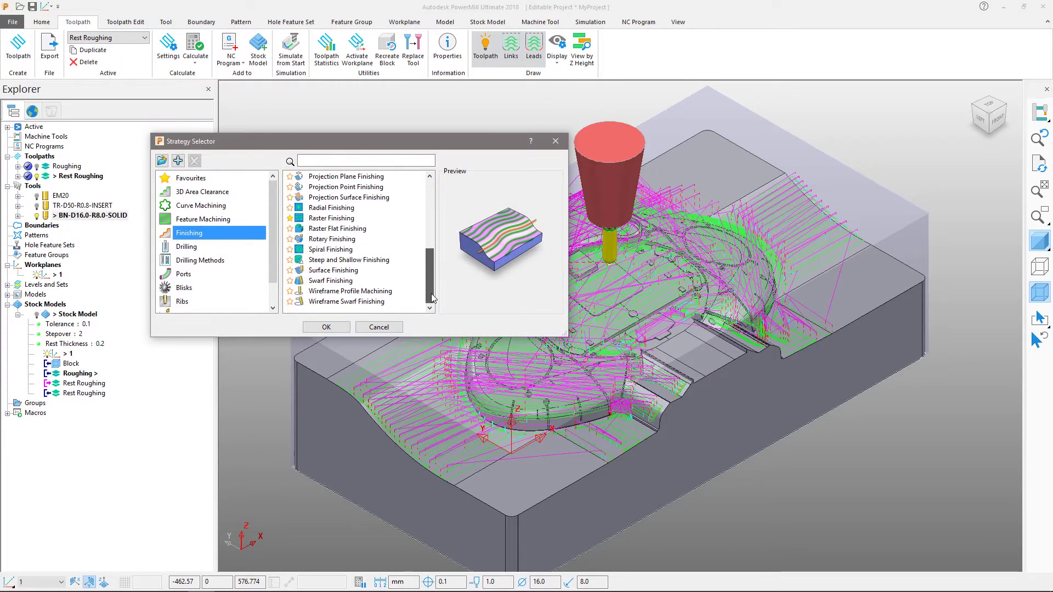
{"action": "left_click", "coordinate": [346, 261]}
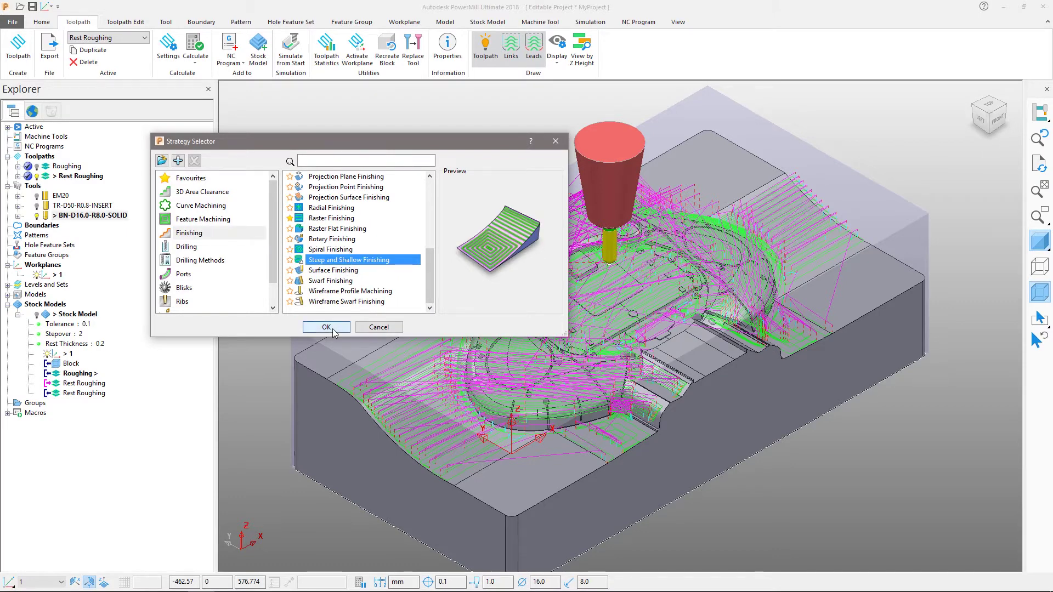
{"action": "left_click", "coordinate": [333, 328]}
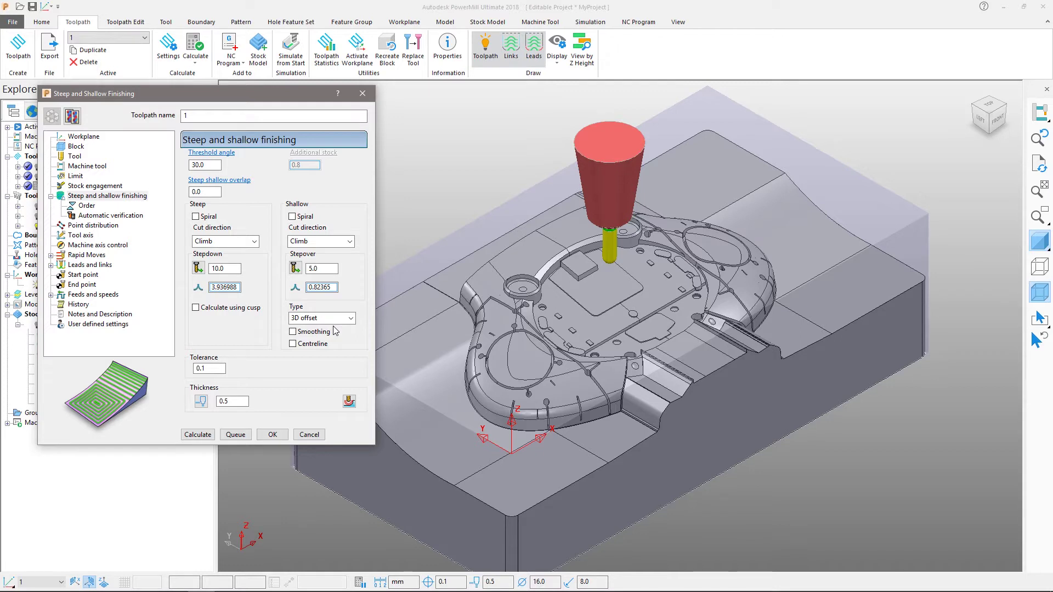
Name the toolpath Semi Finish with cusp stepdown and 2.0 shallow stepover, then calculate it.
{"action": "double_click", "coordinate": [194, 116]}
{"action": "type", "text": "Semi Finish"}
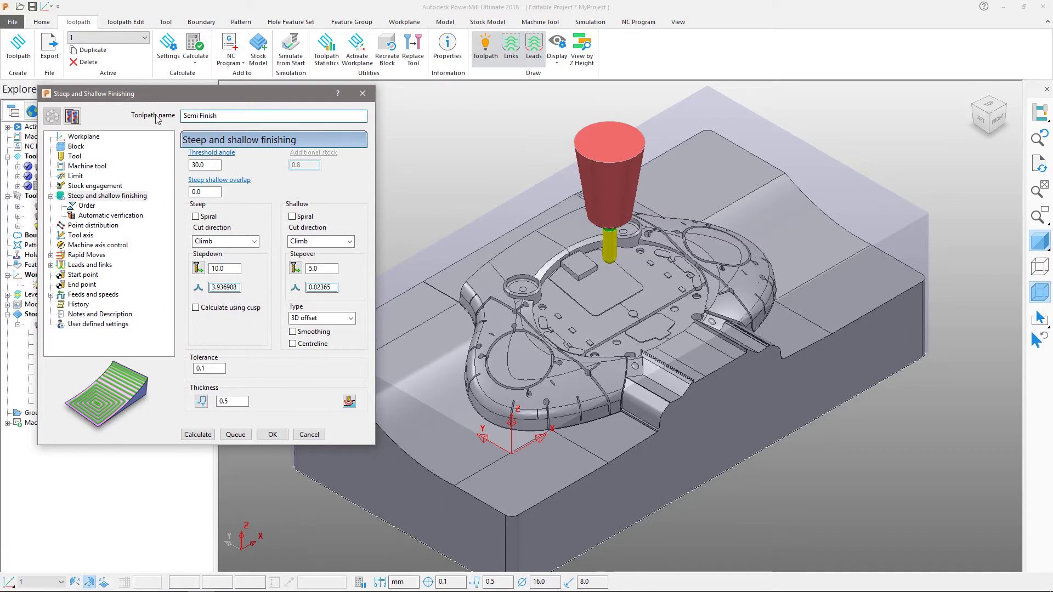
{"action": "double_click", "coordinate": [218, 268]}
{"action": "type", "text": "1.0"}
{"action": "left_click", "coordinate": [195, 307]}
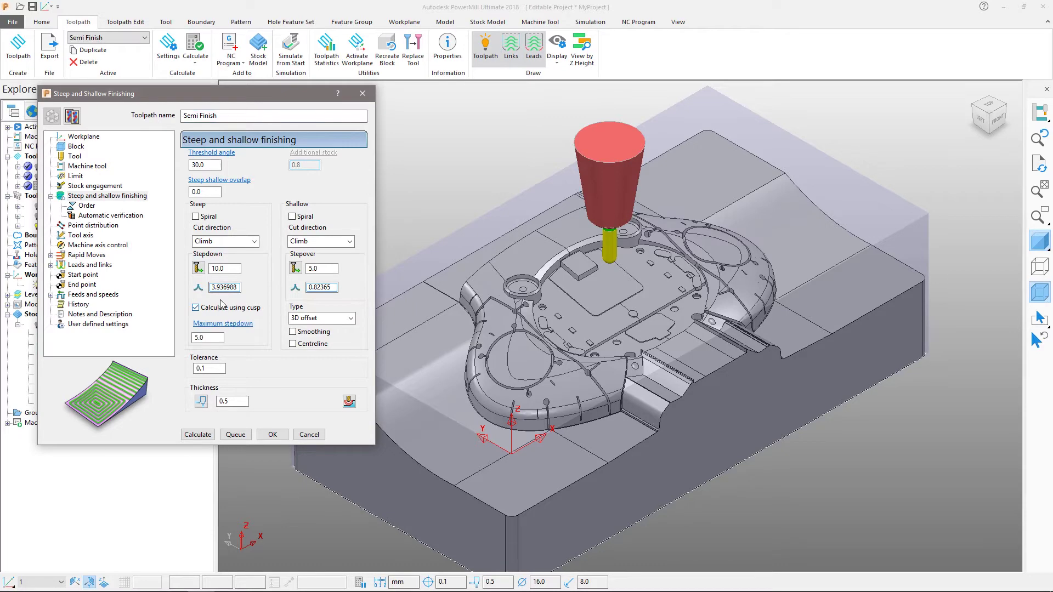
{"action": "double_click", "coordinate": [225, 287]}
{"action": "type", "text": "0.1"}
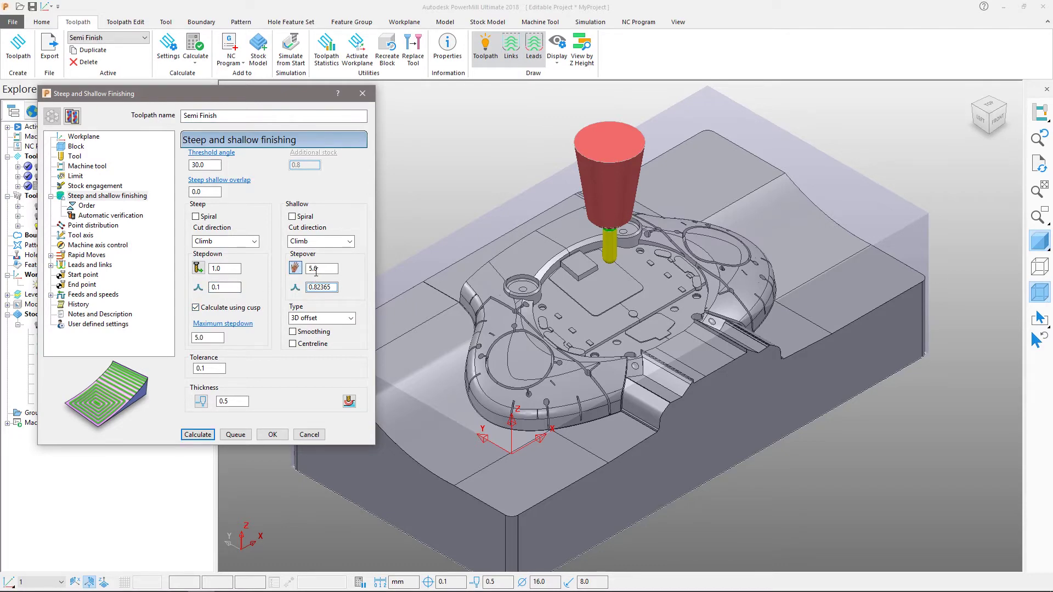
{"action": "double_click", "coordinate": [312, 268]}
{"action": "key", "text": "Tab"}
{"action": "double_click", "coordinate": [227, 400]}
{"action": "left_click", "coordinate": [199, 435]}
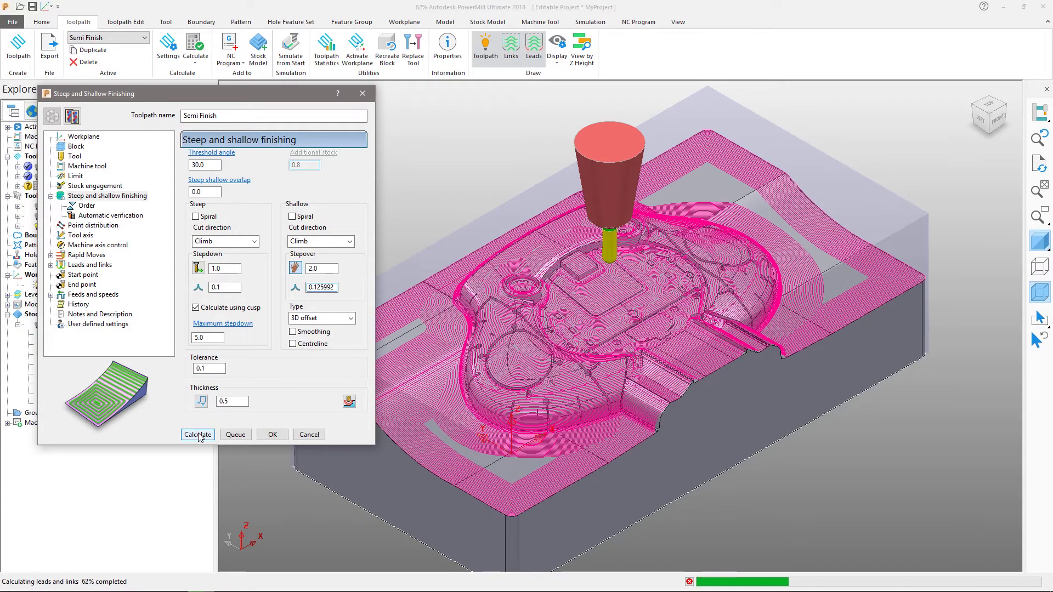
{"action": "left_click", "coordinate": [309, 434]}
Set Semi Finish lead-ins to surface normal arcs with 90° angle and 8.0 radius.
{"action": "left_click", "coordinate": [136, 23]}
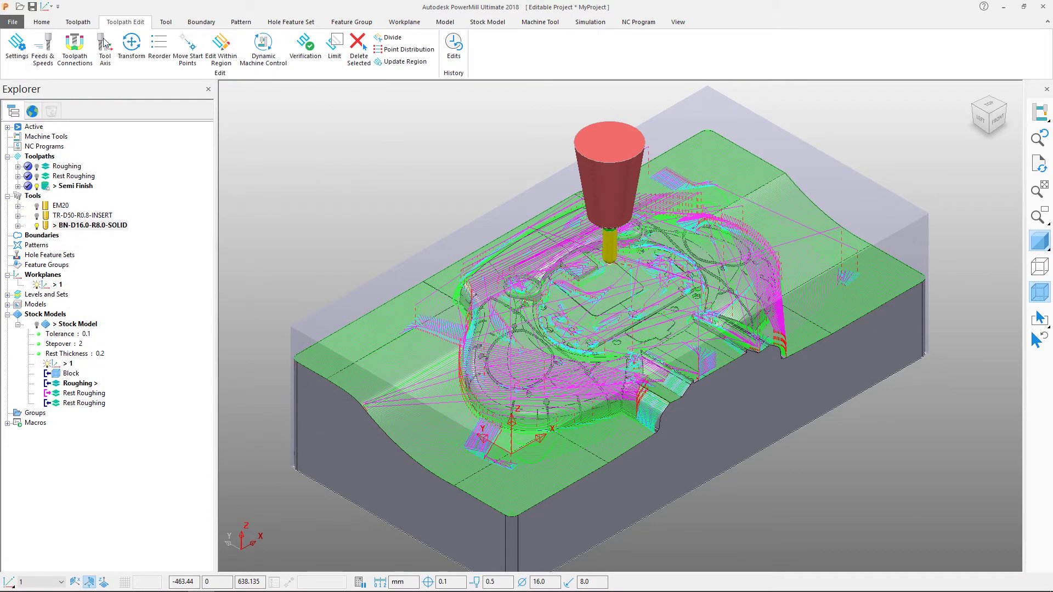
{"action": "left_click", "coordinate": [83, 54]}
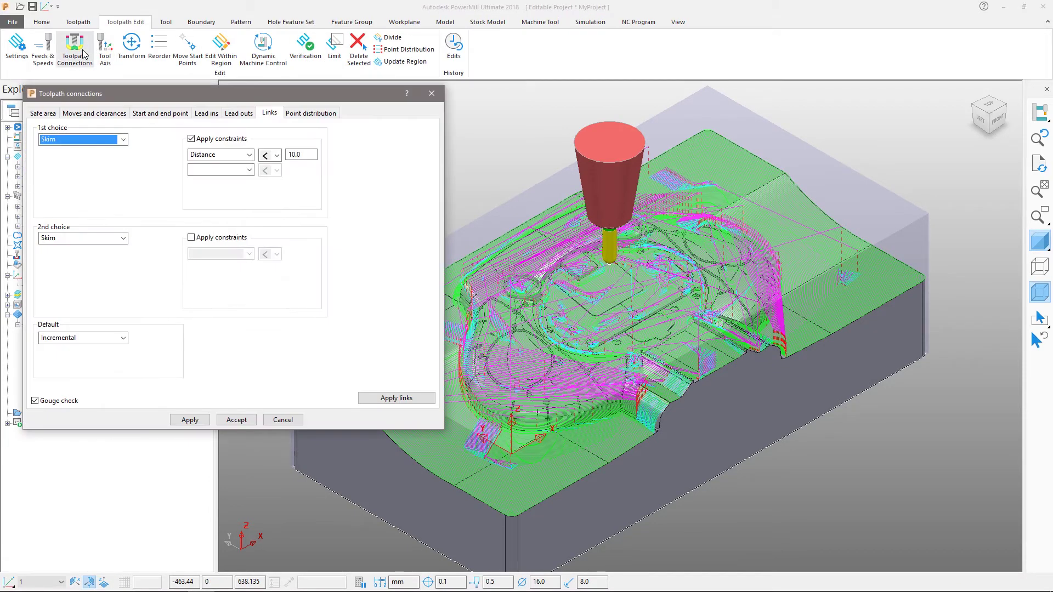
{"action": "left_click", "coordinate": [207, 114]}
{"action": "left_click", "coordinate": [130, 151]}
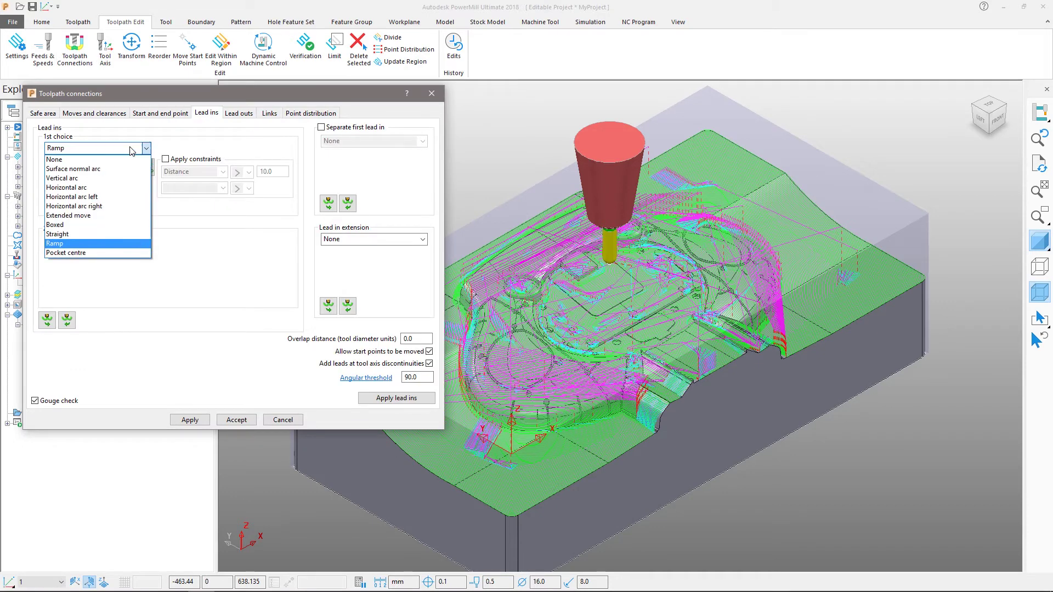
{"action": "left_click", "coordinate": [119, 167]}
{"action": "double_click", "coordinate": [135, 180]}
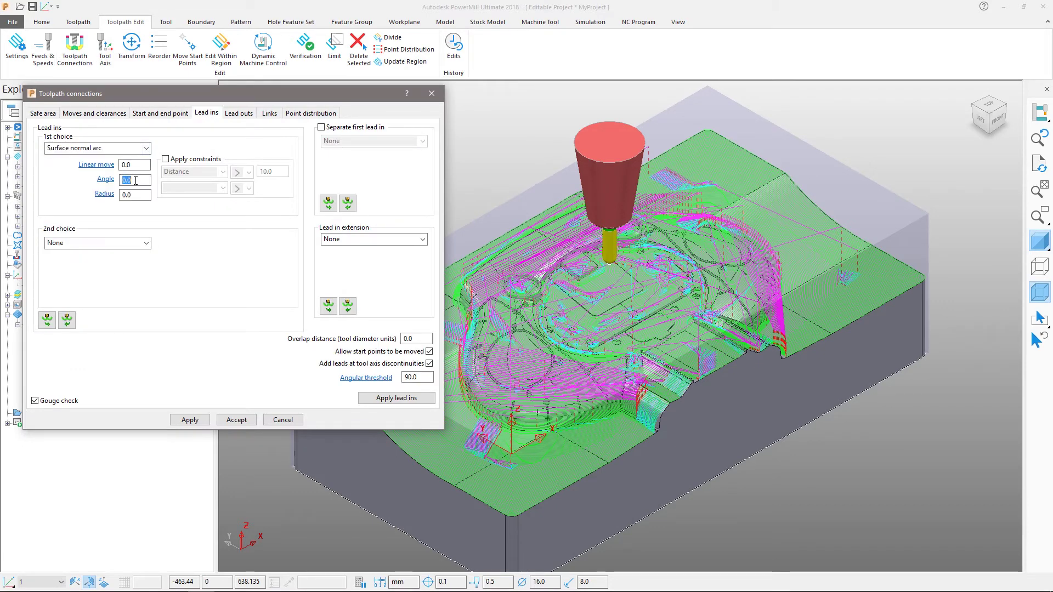
{"action": "type", "text": "0"}
{"action": "key", "text": "Tab"}
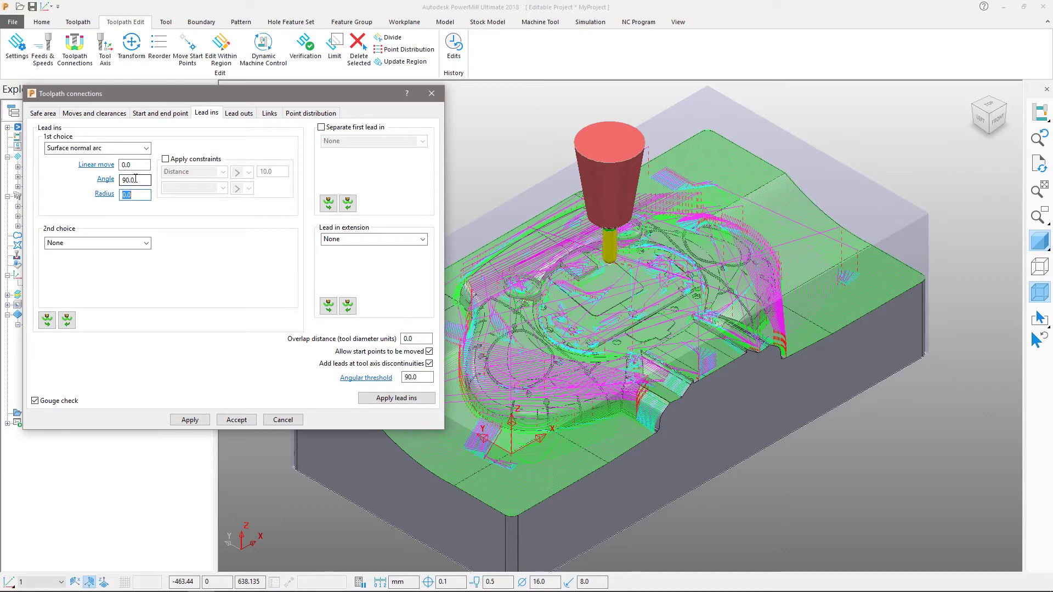
{"action": "type", "text": "8"}
{"action": "key", "text": "Tab"}
Make links circular arcs for distances under 50.0 and apply the connection settings.
{"action": "left_click", "coordinate": [246, 113]}
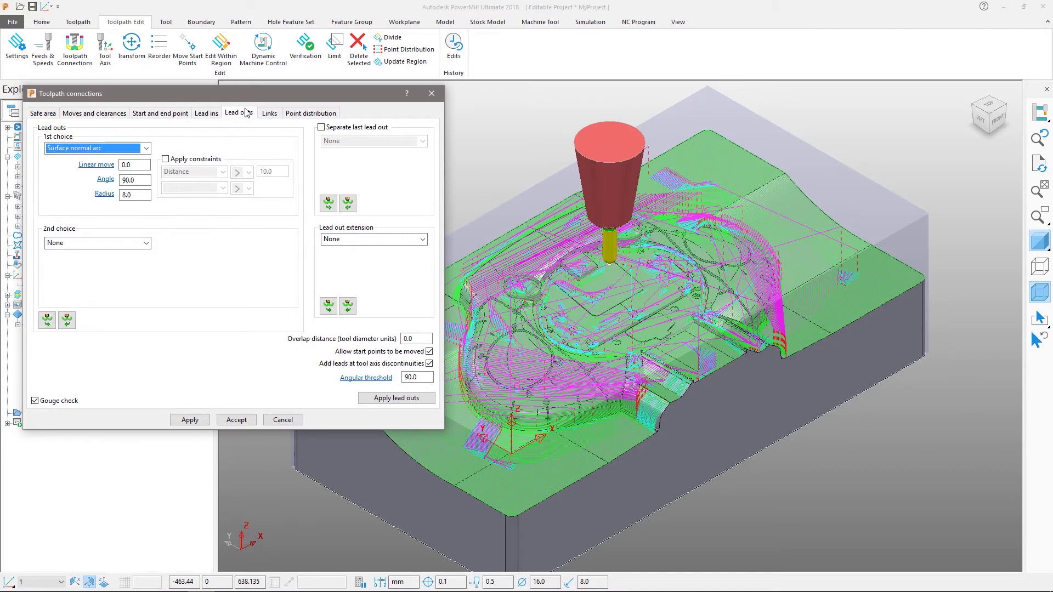
{"action": "left_click", "coordinate": [279, 115]}
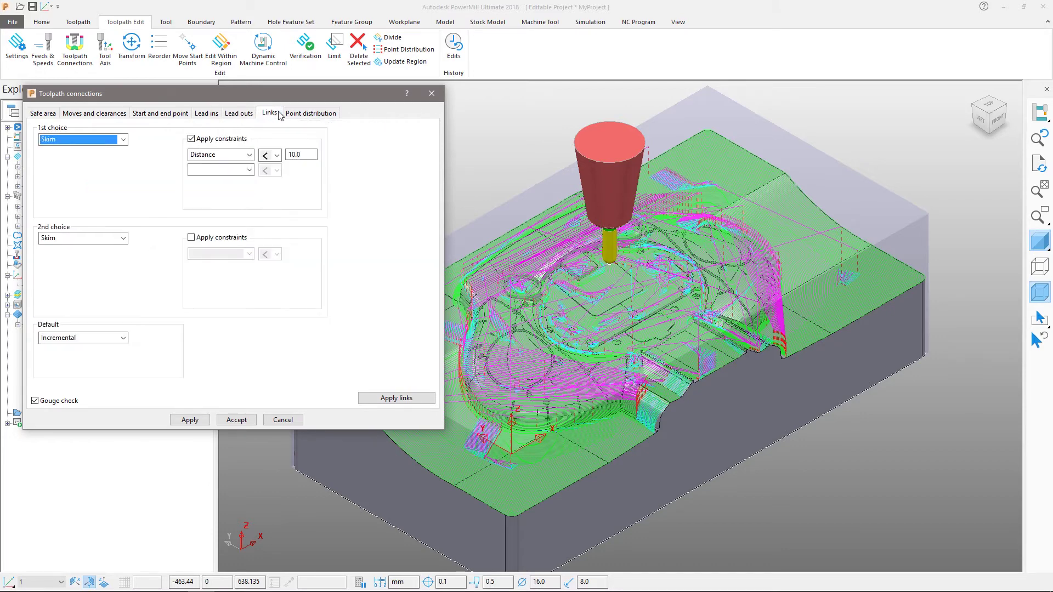
{"action": "left_click", "coordinate": [124, 140]}
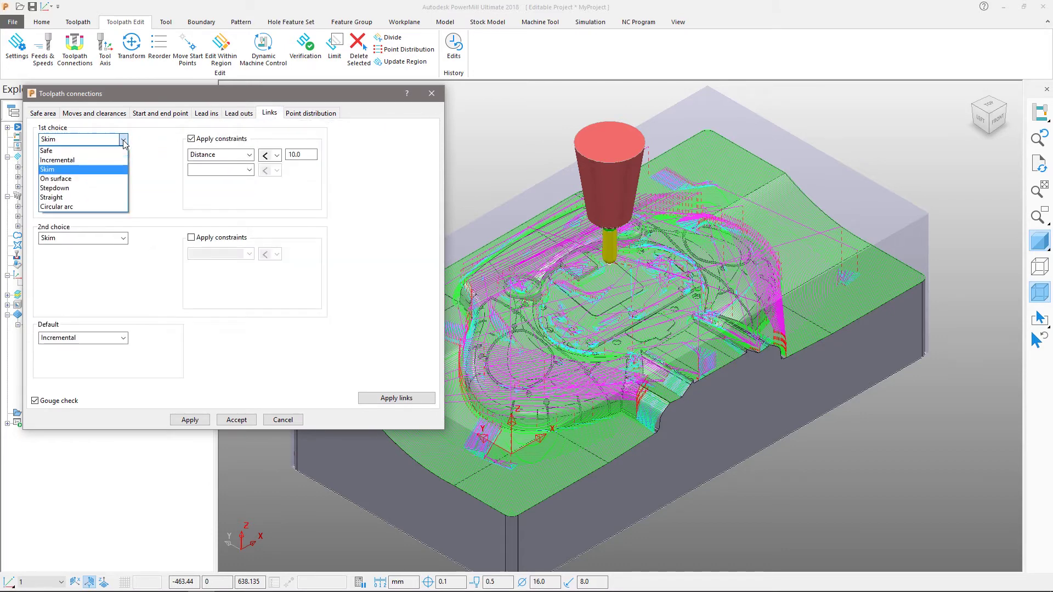
{"action": "left_click", "coordinate": [82, 211]}
{"action": "double_click", "coordinate": [292, 154]}
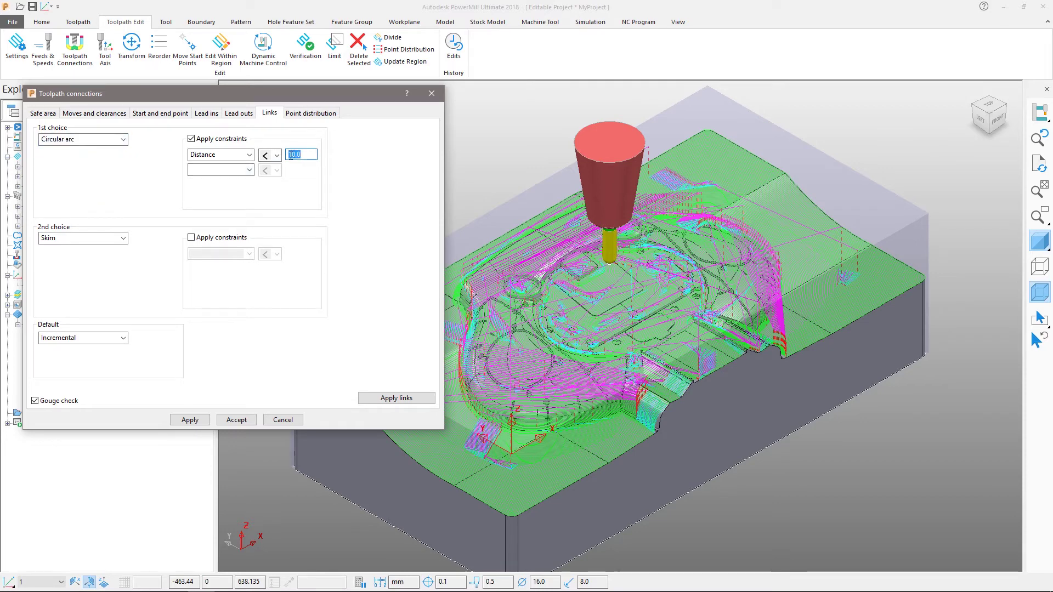
{"action": "type", "text": "30"}
{"action": "key", "text": "Tab"}
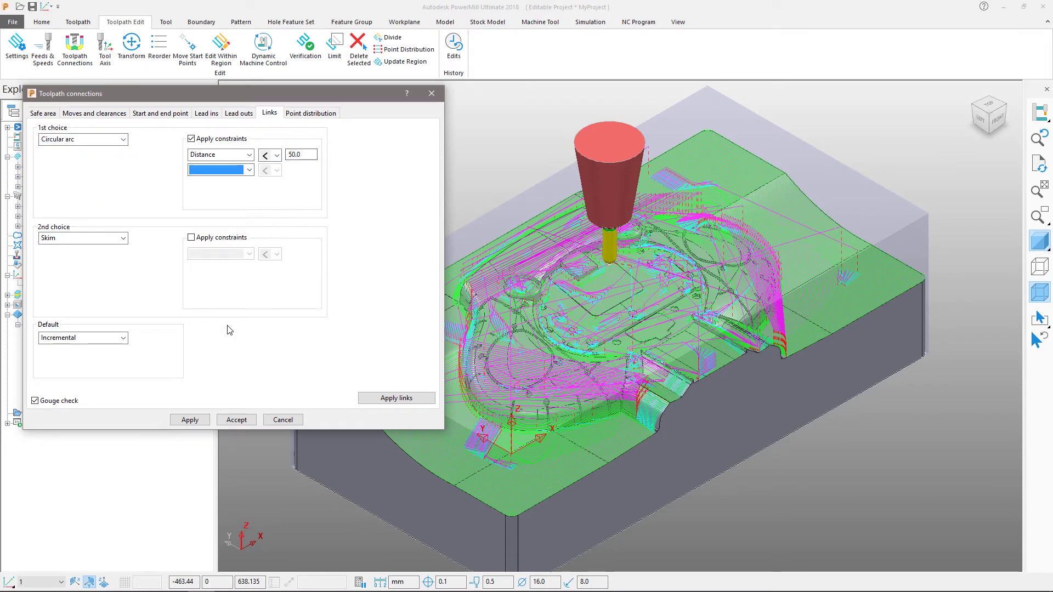
{"action": "left_click", "coordinate": [198, 421]}
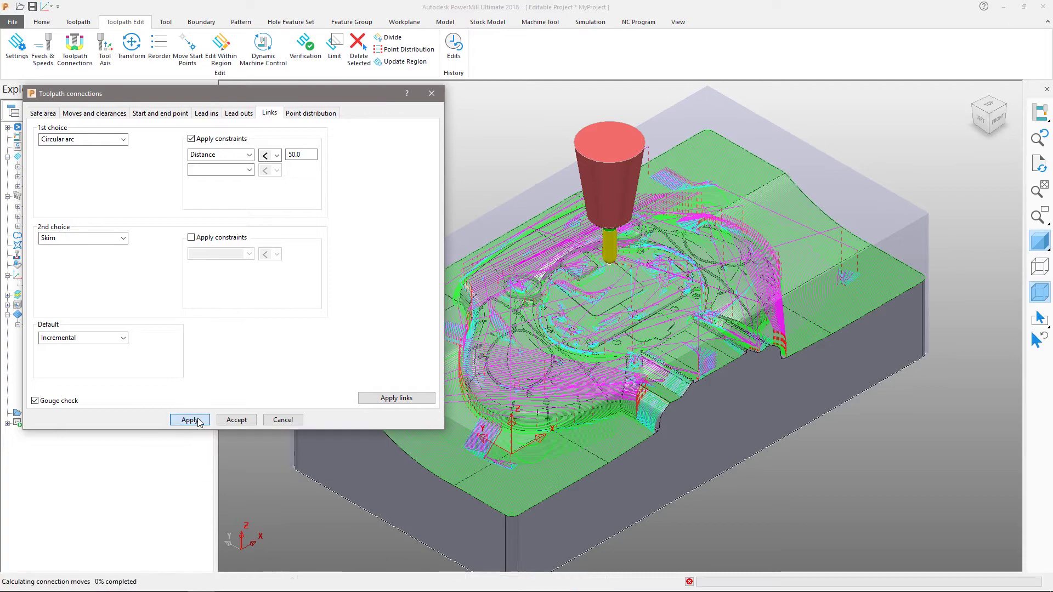
{"action": "left_click", "coordinate": [234, 419]}
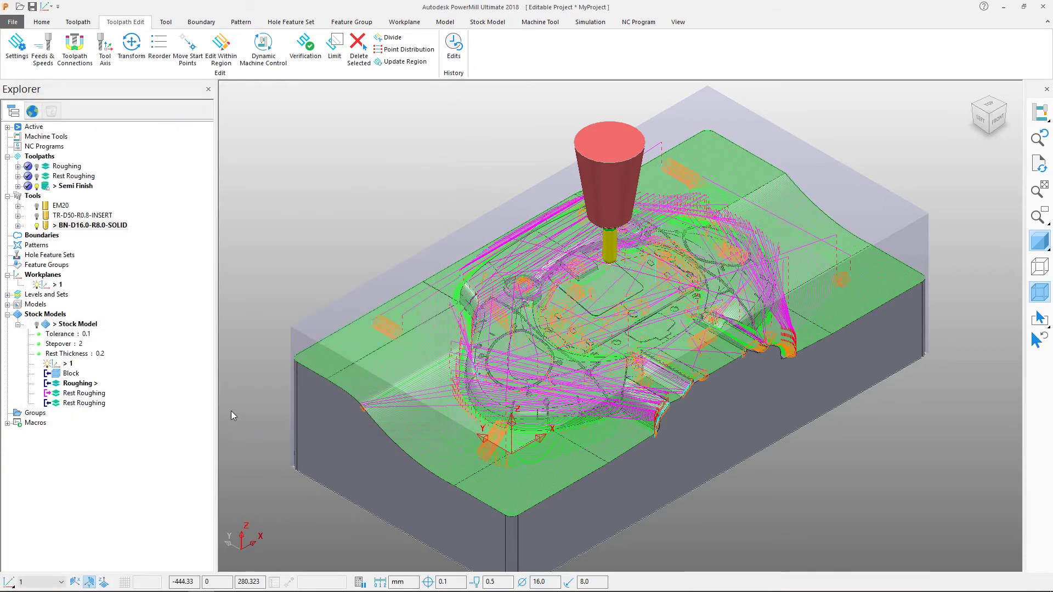
{"action": "scroll", "coordinate": [547, 459], "scroll_direction": "up", "scroll_amount": 5}
{"action": "mouse_move", "coordinate": [445, 207]}
{"action": "middle_mouse_down"}
{"action": "mouse_move", "coordinate": [628, 492]}
{"action": "mouse_move", "coordinate": [399, 195]}
{"action": "mouse_move", "coordinate": [450, 355]}
{"action": "middle_mouse_up"}
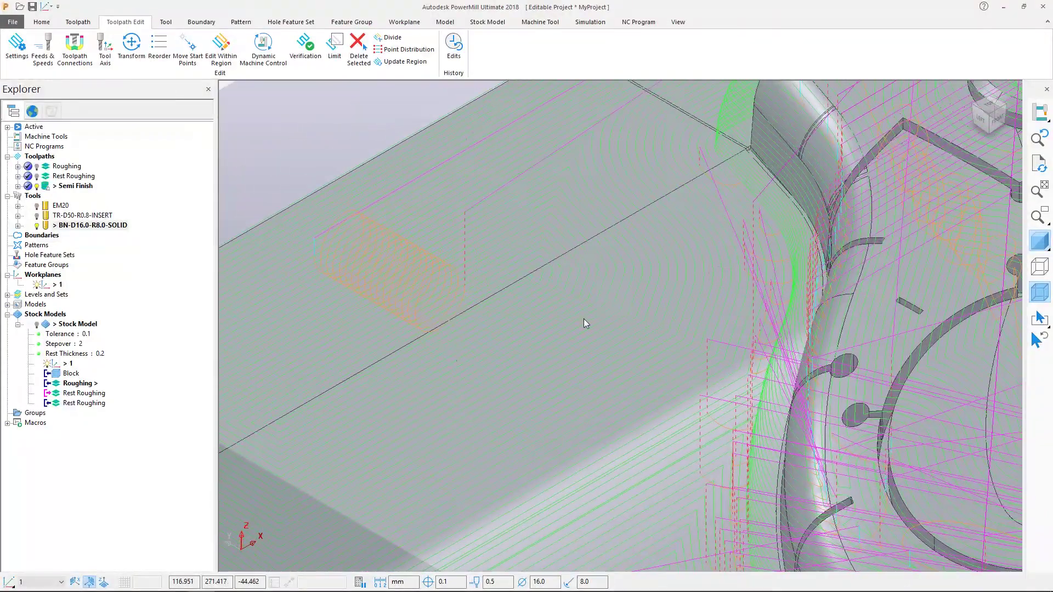
{"action": "scroll", "coordinate": [584, 320], "scroll_direction": "down", "scroll_amount": 3}
{"action": "scroll", "coordinate": [328, 296], "scroll_direction": "down", "scroll_amount": 3}
{"action": "scroll", "coordinate": [612, 249], "scroll_direction": "down", "scroll_amount": 3}
{"action": "scroll", "coordinate": [657, 252], "scroll_direction": "down", "scroll_amount": 2}
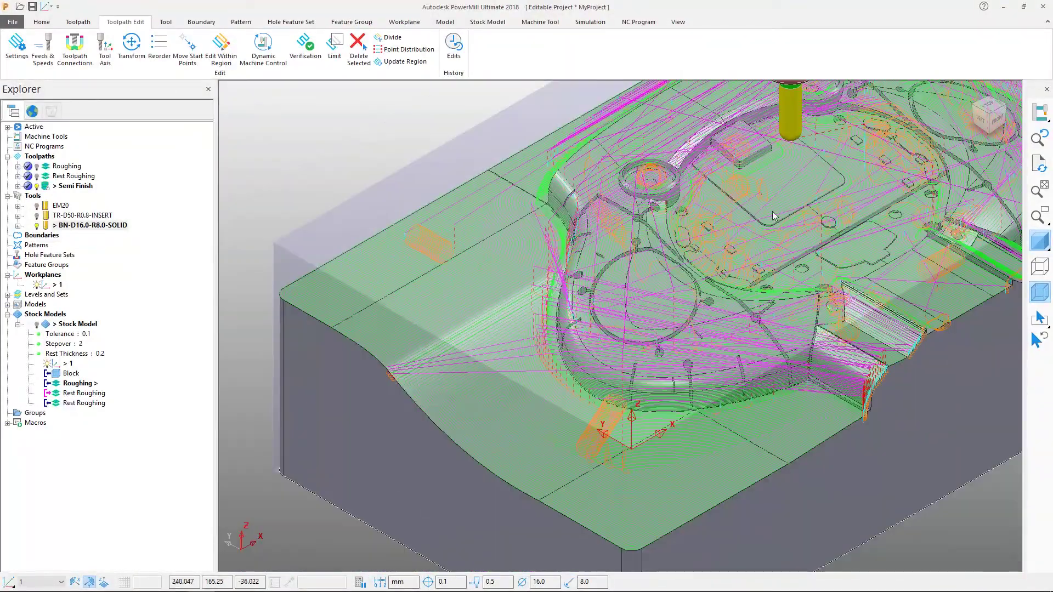
{"action": "scroll", "coordinate": [625, 263], "scroll_direction": "down", "scroll_amount": 2}
{"action": "scroll", "coordinate": [576, 284], "scroll_direction": "down", "scroll_amount": 2}
{"action": "scroll", "coordinate": [528, 304], "scroll_direction": "down", "scroll_amount": 2}
{"action": "middle_click_drag", "start_coordinate": [528, 305], "coordinate": [595, 295], "text": "shift"}
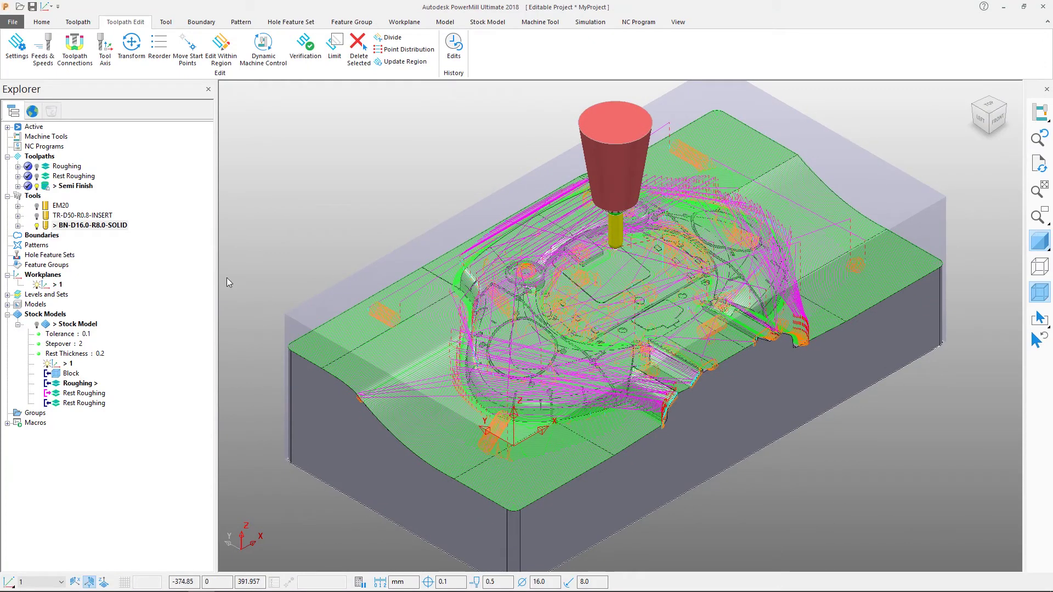
{"action": "right_click", "coordinate": [66, 187]}
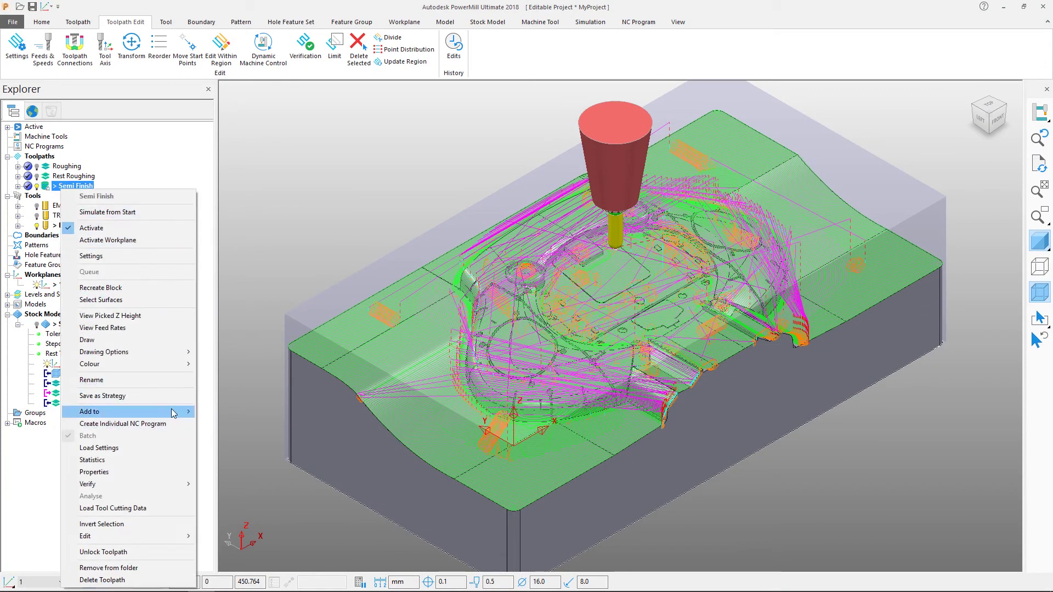
Add Semi Finish to the stock model and recalculate the stock.
{"action": "left_click", "coordinate": [213, 413]}
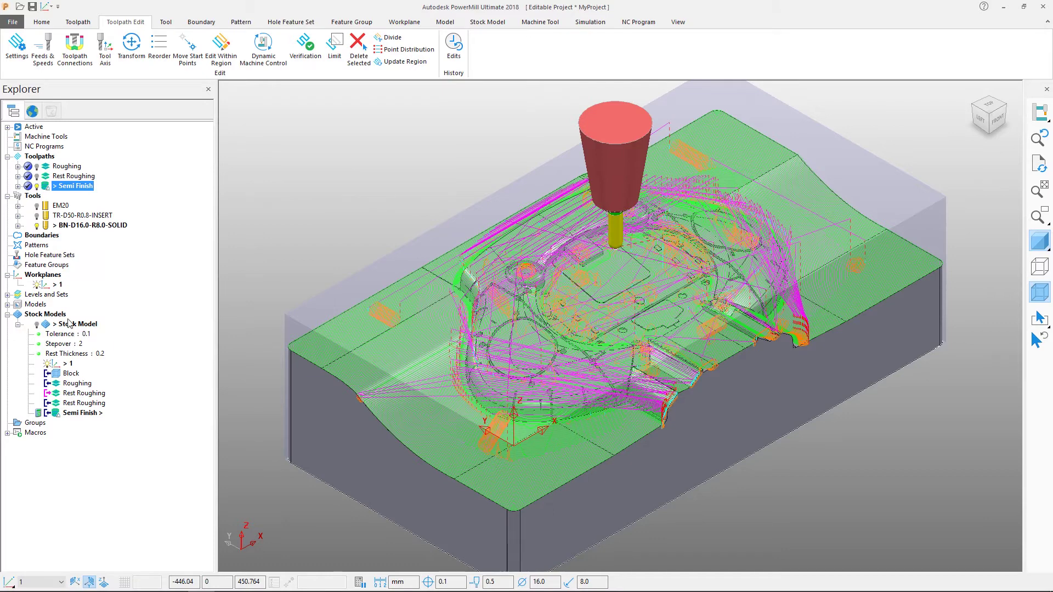
{"action": "right_click", "coordinate": [71, 325]}
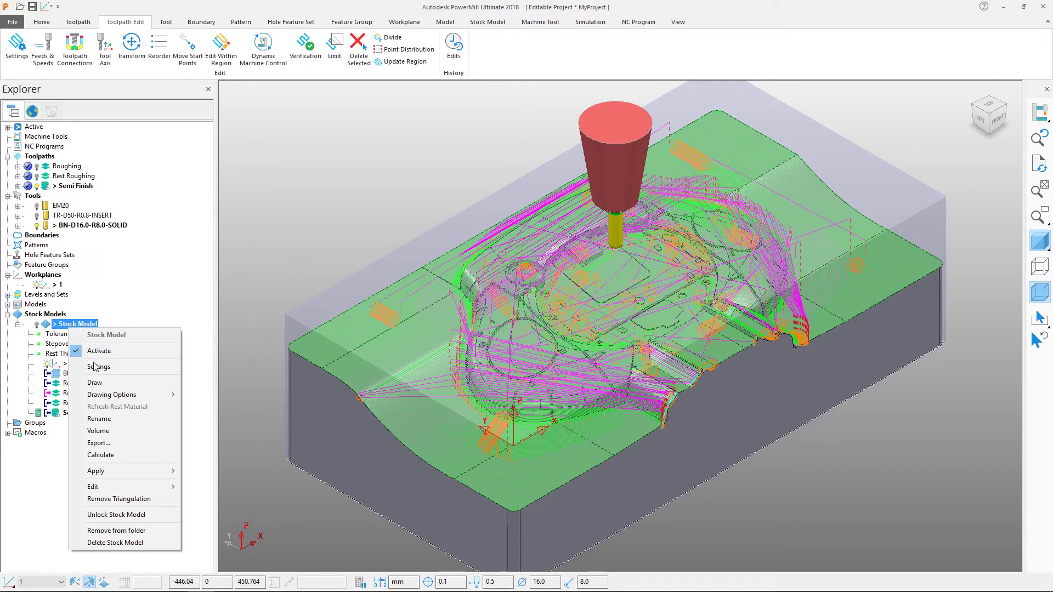
{"action": "left_click", "coordinate": [132, 455]}
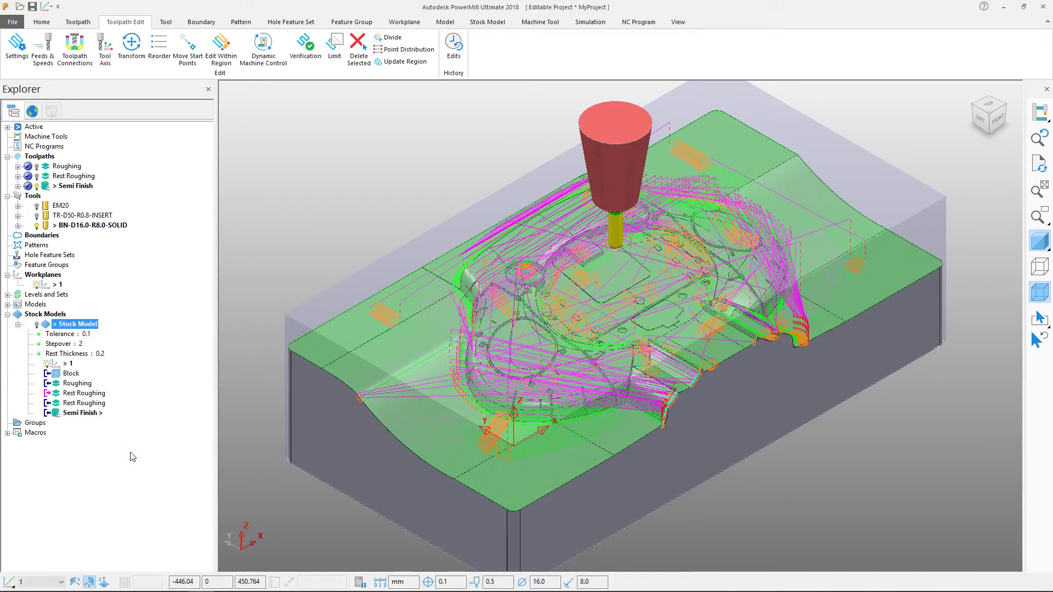
Shade the stock model opaque and deactivate the Semi Finish toolpath.
{"action": "left_click", "coordinate": [39, 327]}
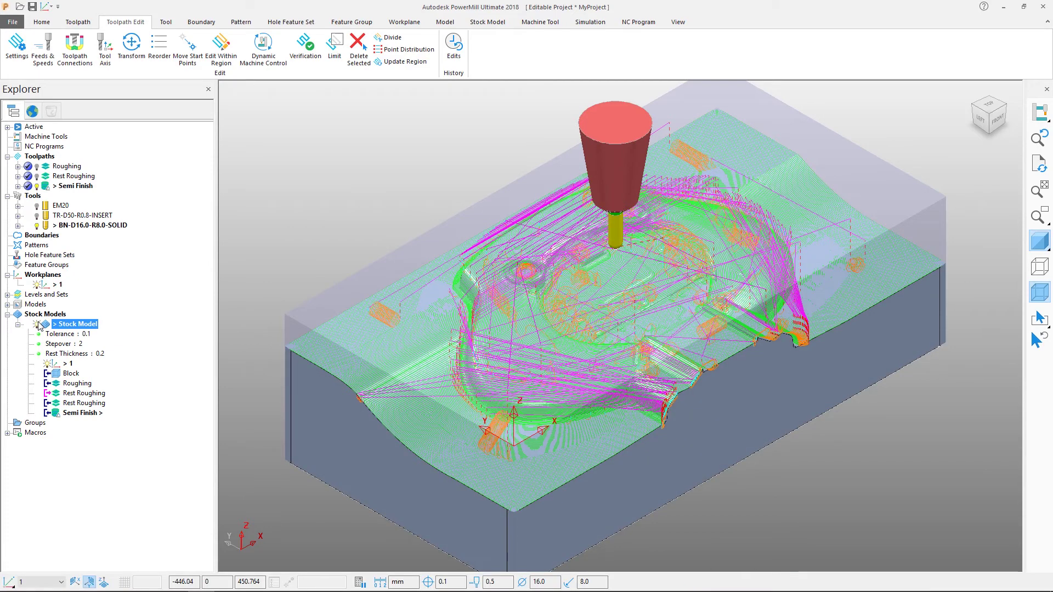
{"action": "left_click", "coordinate": [1041, 244]}
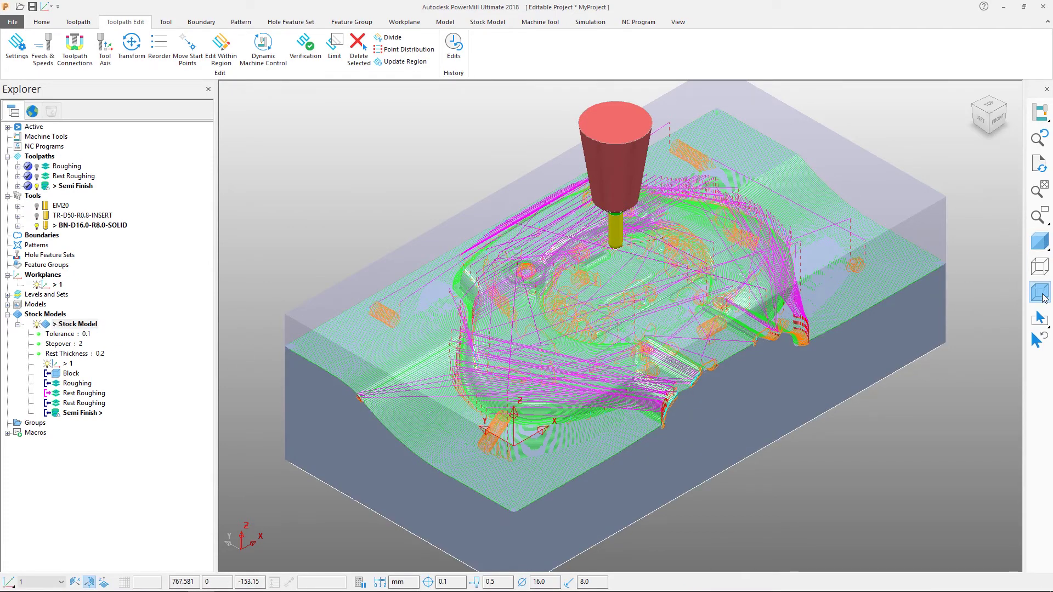
{"action": "double_click", "coordinate": [45, 188]}
{"action": "mouse_move", "coordinate": [739, 314]}
{"action": "middle_mouse_down"}
{"action": "mouse_move", "coordinate": [519, 420]}
{"action": "mouse_move", "coordinate": [560, 360]}
{"action": "mouse_move", "coordinate": [597, 367]}
{"action": "middle_mouse_up"}
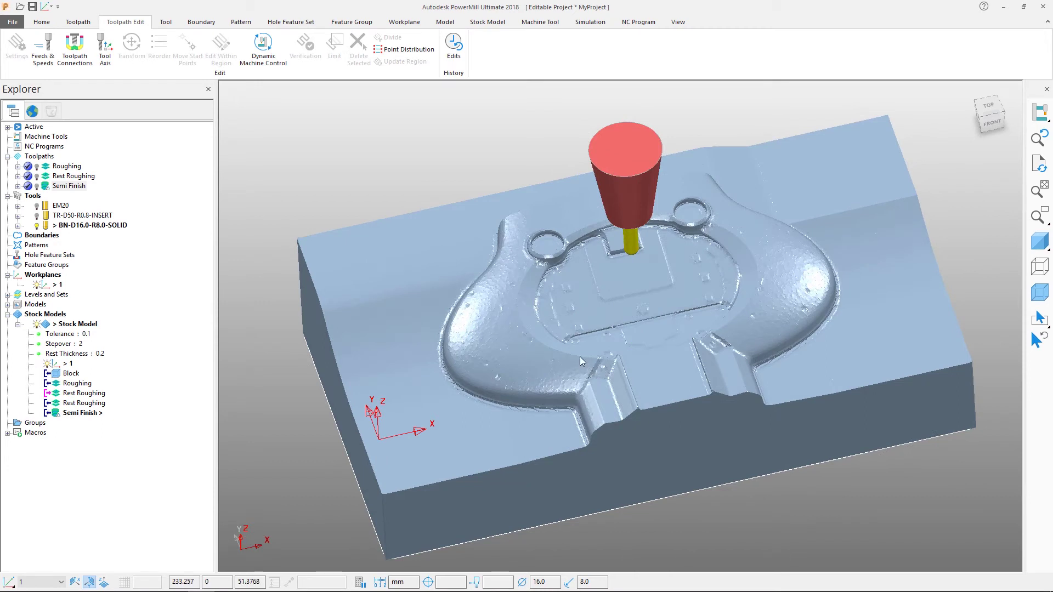
Create a new NC program named O0001 and show its settings.
{"action": "right_click", "coordinate": [56, 151]}
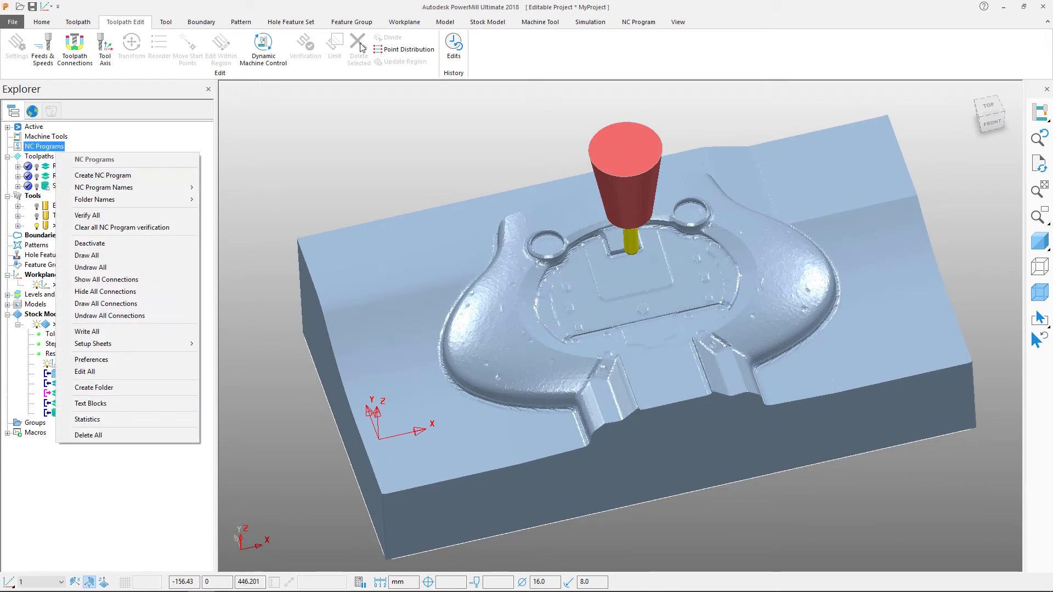
{"action": "left_click", "coordinate": [631, 23]}
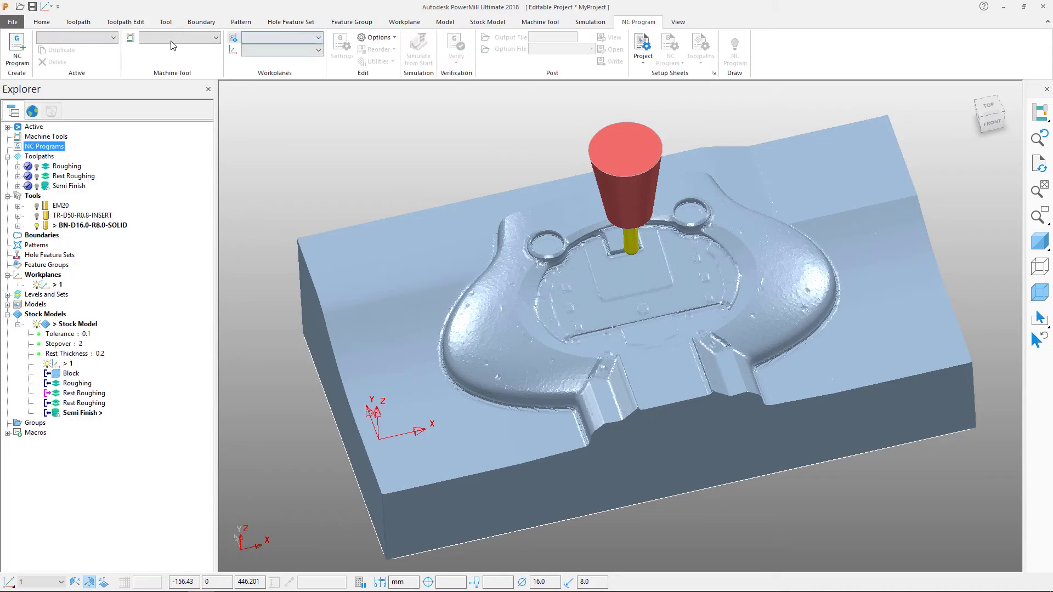
{"action": "left_click", "coordinate": [25, 50]}
{"action": "type", "text": "O0001"}
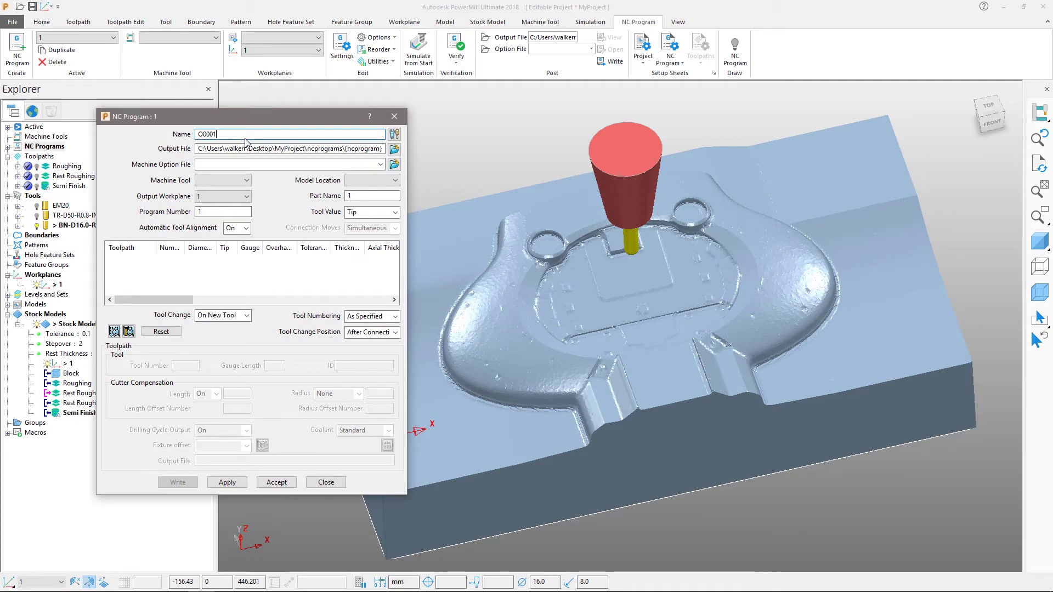
{"action": "left_click", "coordinate": [393, 164]}
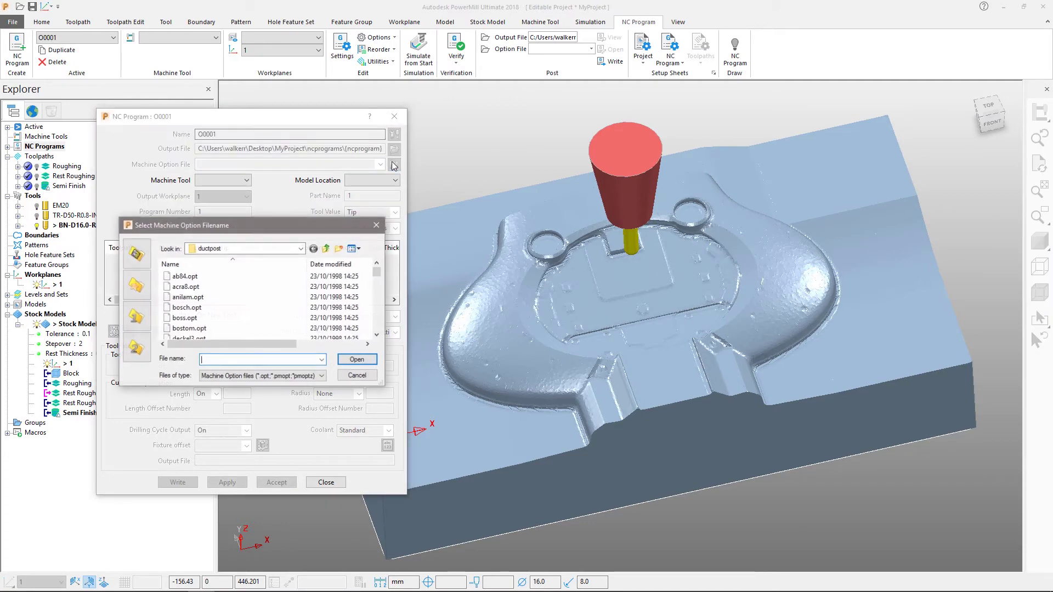
Assign Fanuc.pmoptz from Manufacturing Post Processor Utility 2018\Generic as the machine option file.
{"action": "left_click", "coordinate": [302, 249]}
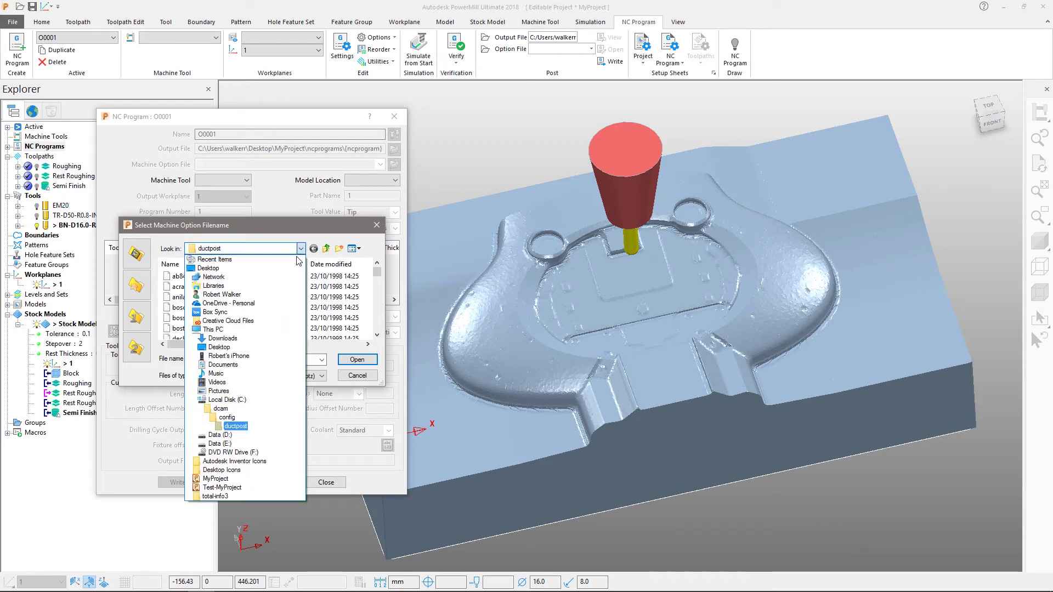
{"action": "left_click", "coordinate": [245, 406]}
{"action": "scroll", "coordinate": [200, 309], "scroll_direction": "down", "scroll_amount": 5}
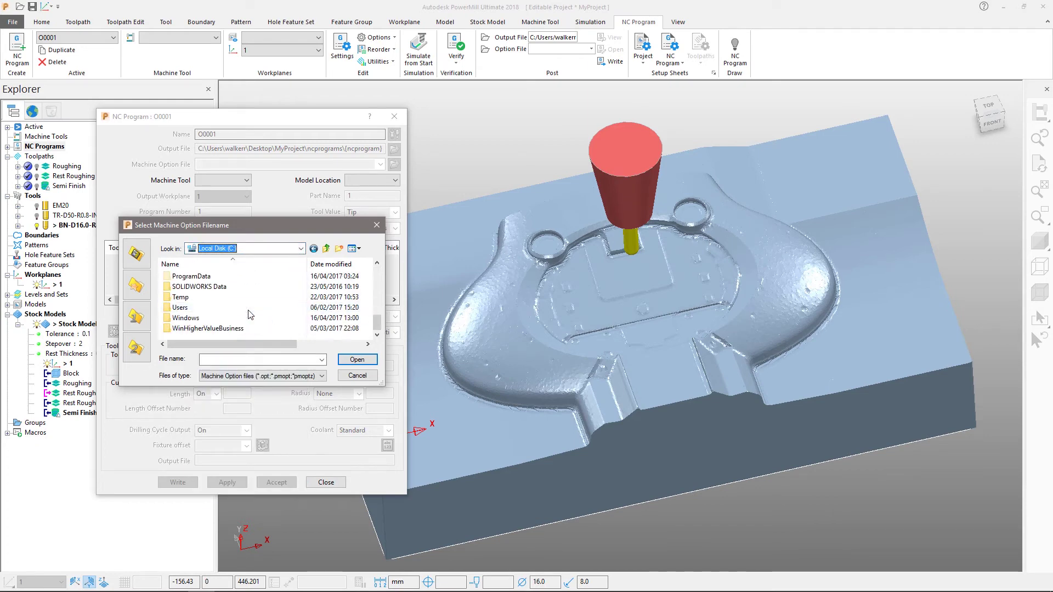
{"action": "double_click", "coordinate": [201, 309]}
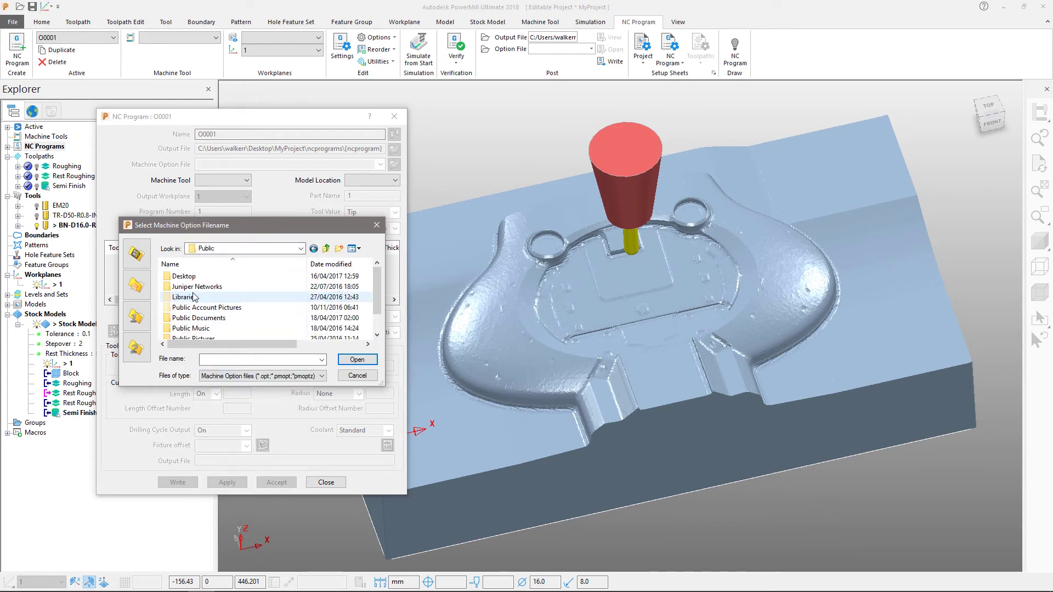
{"action": "double_click", "coordinate": [209, 322]}
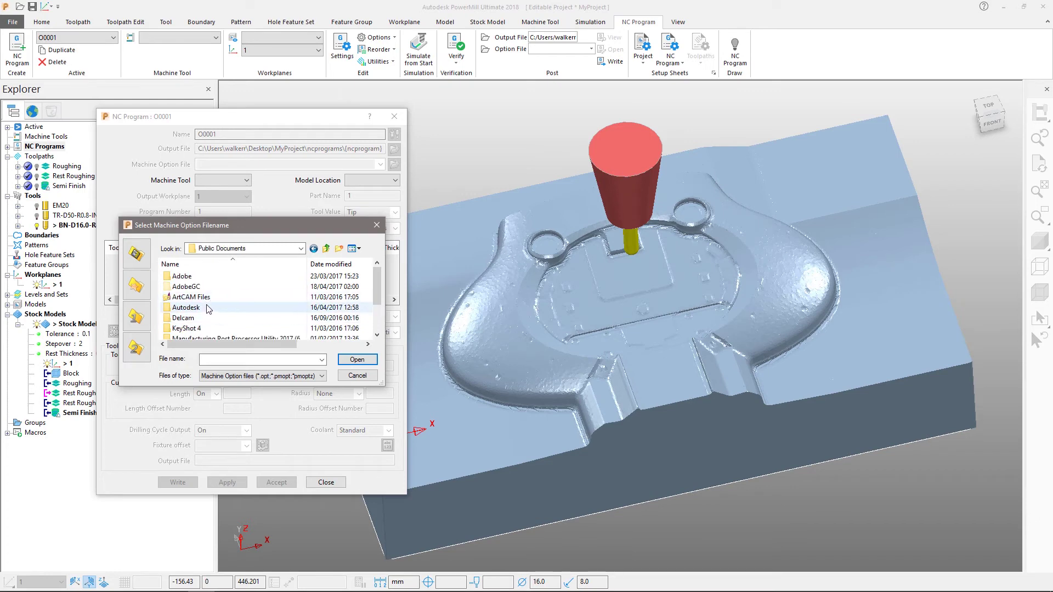
{"action": "double_click", "coordinate": [208, 308]}
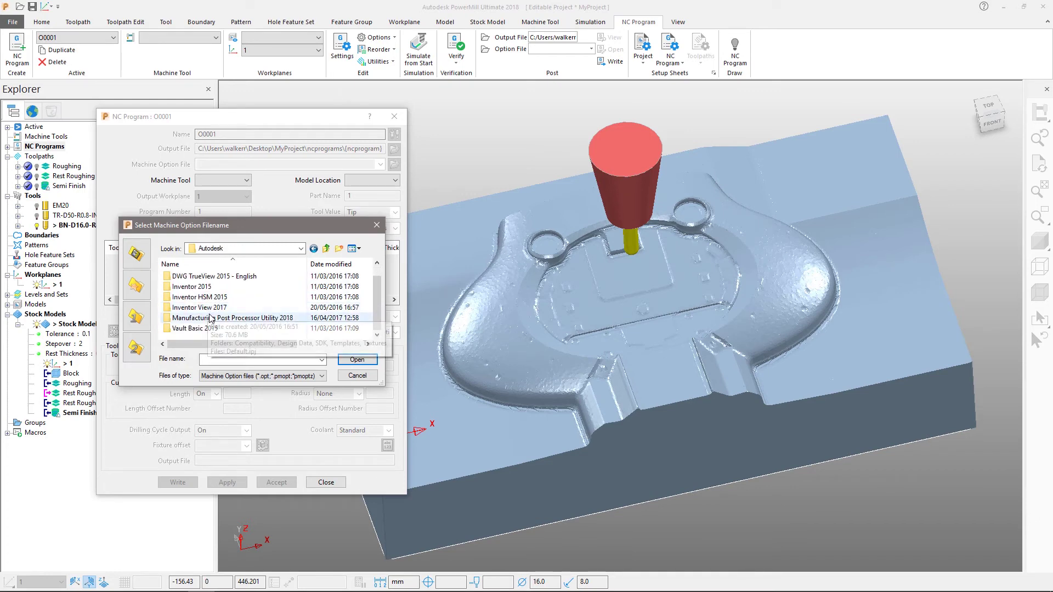
{"action": "double_click", "coordinate": [211, 328]}
{"action": "double_click", "coordinate": [192, 279]}
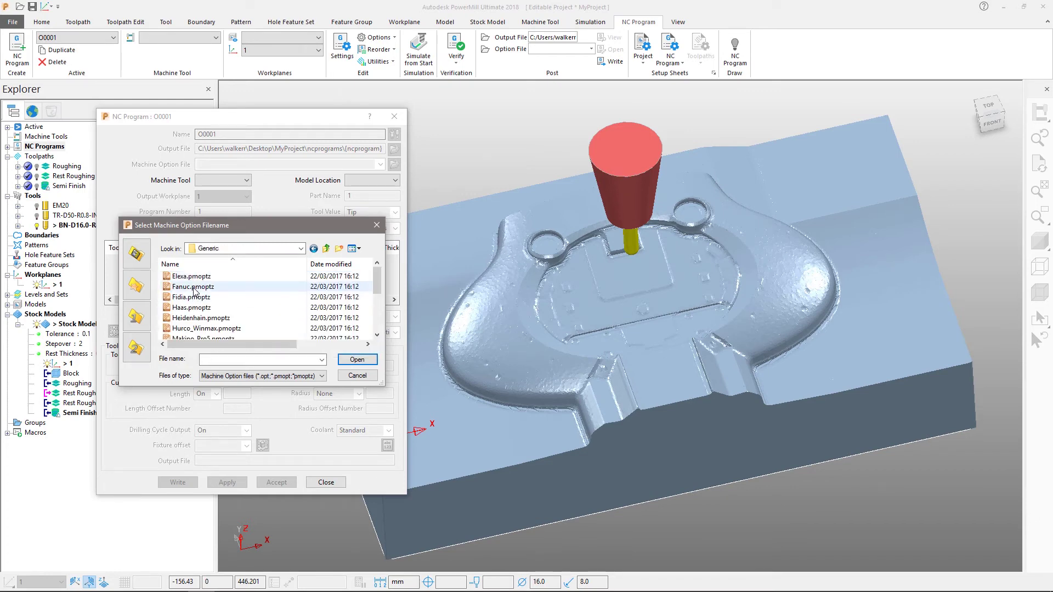
{"action": "double_click", "coordinate": [195, 288]}
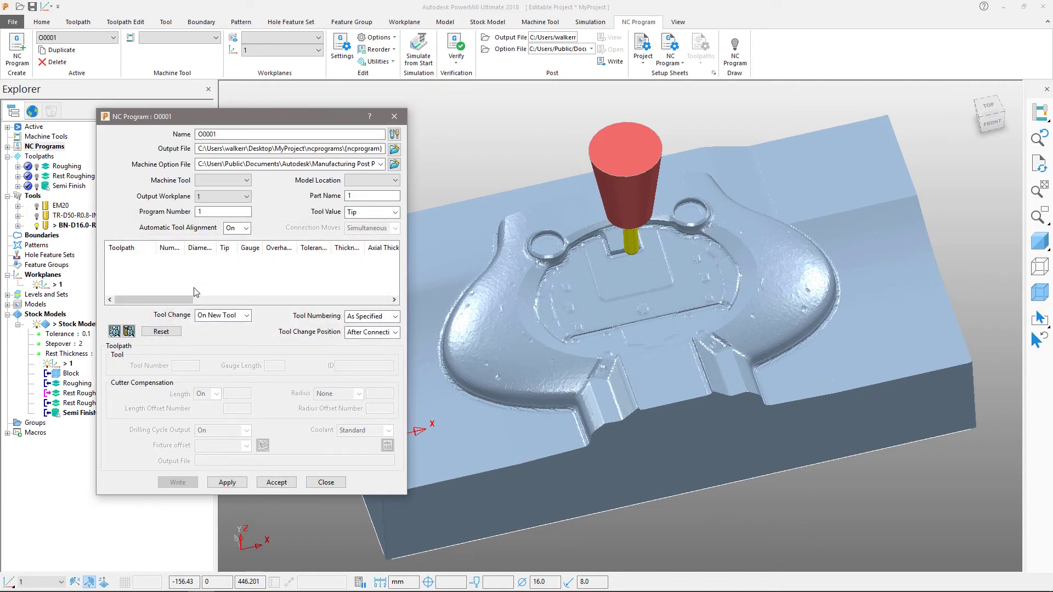
Add the Roughing, Rest Roughing and Semi Finish toolpaths to NC program O0001.
{"action": "left_click_drag", "start_coordinate": [295, 116], "coordinate": [373, 107]}
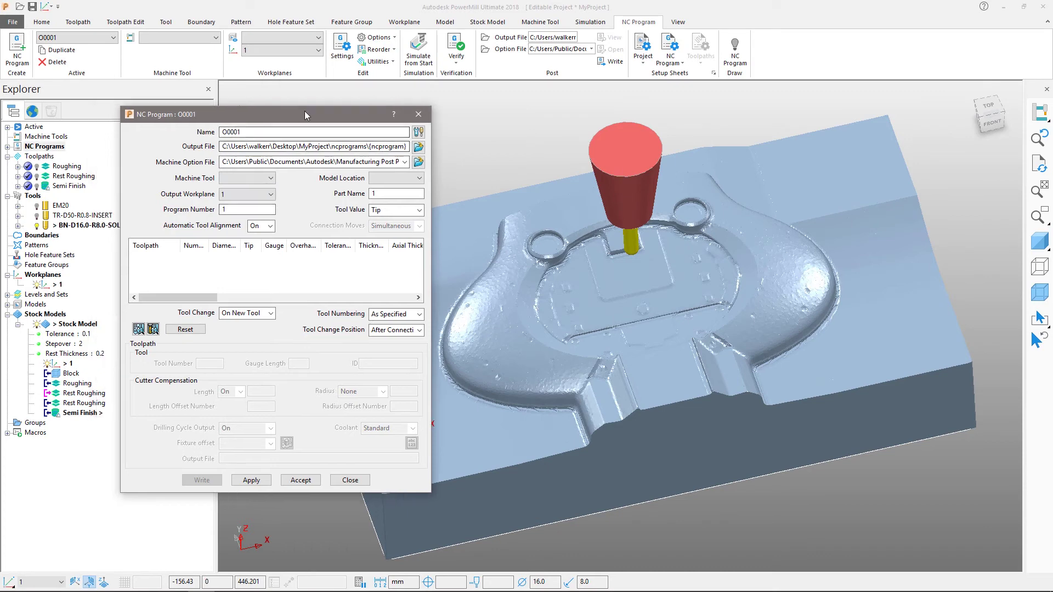
{"action": "left_click", "coordinate": [17, 147]}
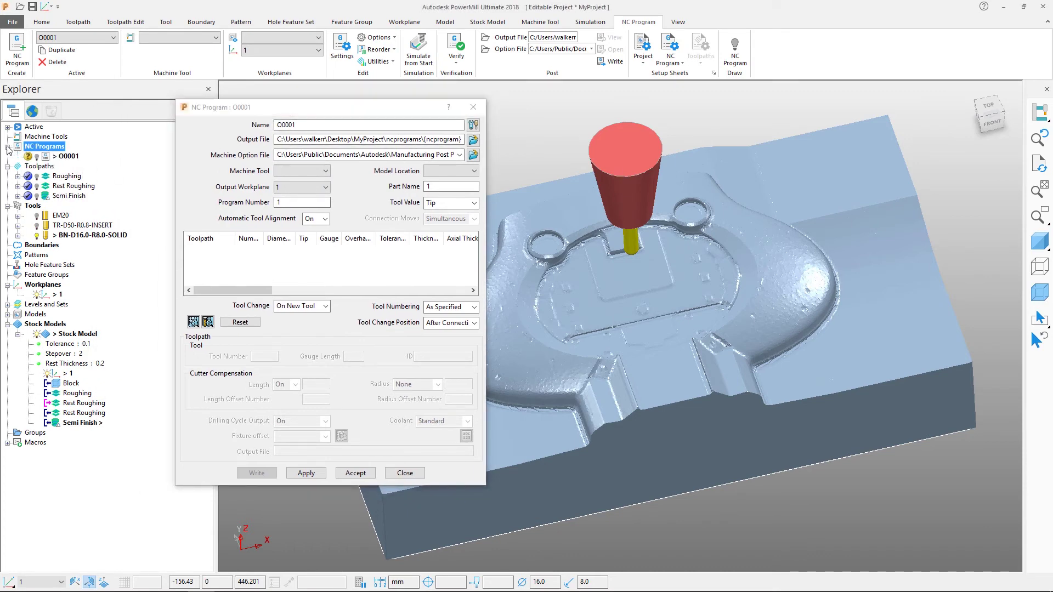
{"action": "left_click", "coordinate": [66, 176]}
{"action": "left_click", "coordinate": [71, 198], "text": "shift"}
{"action": "left_click_drag", "start_coordinate": [62, 179], "coordinate": [66, 156]}
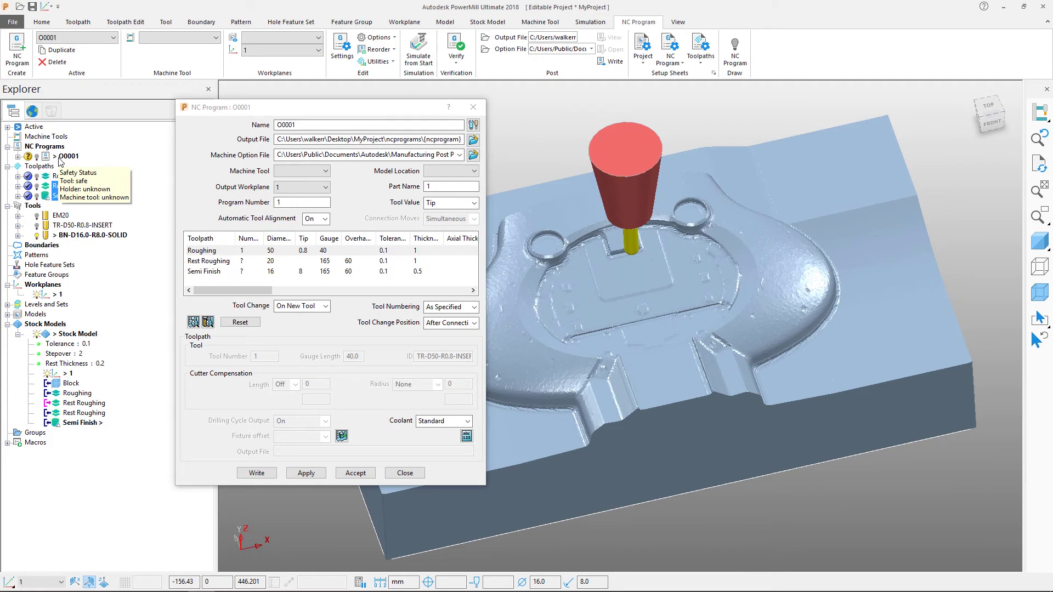
Assign tool number 2 to the Rest Roughing toolpath in O0001.
{"action": "left_click", "coordinate": [209, 262]}
{"action": "mouse_move", "coordinate": [211, 289]}
{"action": "left_mouse_down"}
{"action": "mouse_move", "coordinate": [237, 288]}
{"action": "mouse_move", "coordinate": [207, 288]}
{"action": "left_mouse_up"}
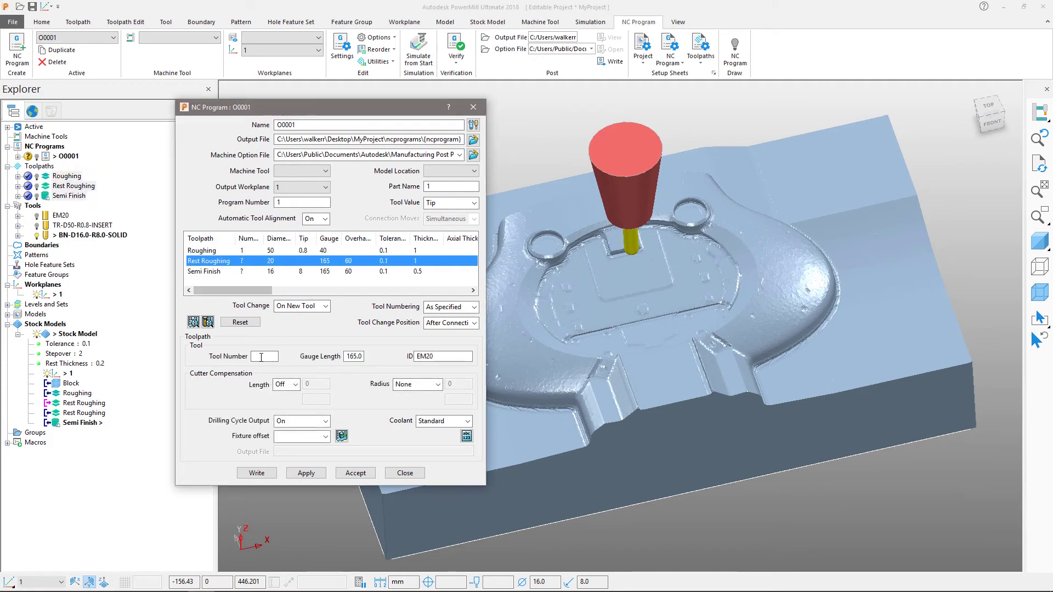
{"action": "left_click", "coordinate": [262, 357]}
{"action": "type", "text": "2"}
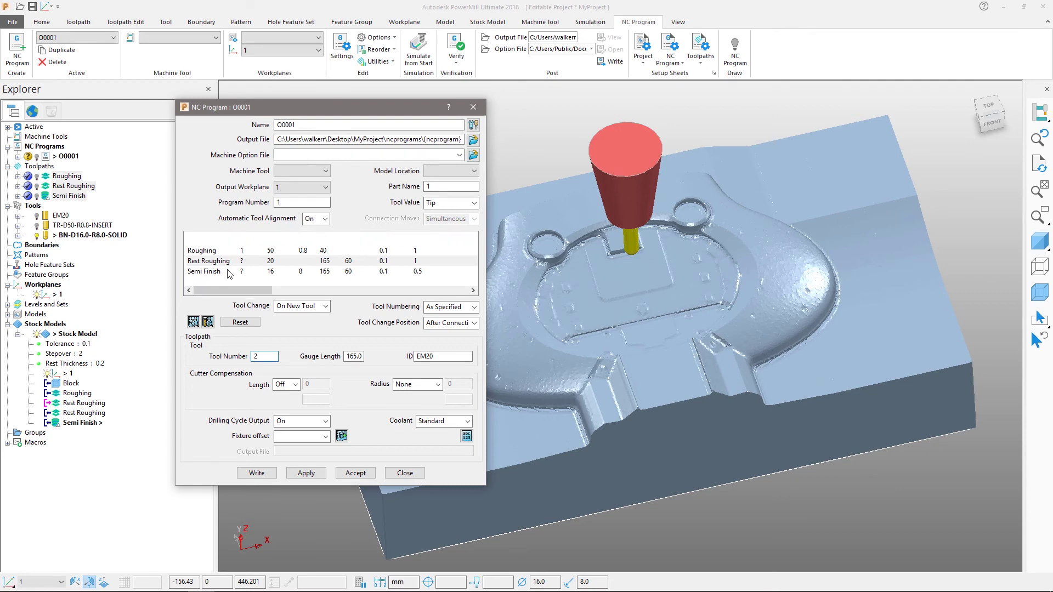
{"action": "type", "text": "3"}
{"action": "key", "text": "Return"}
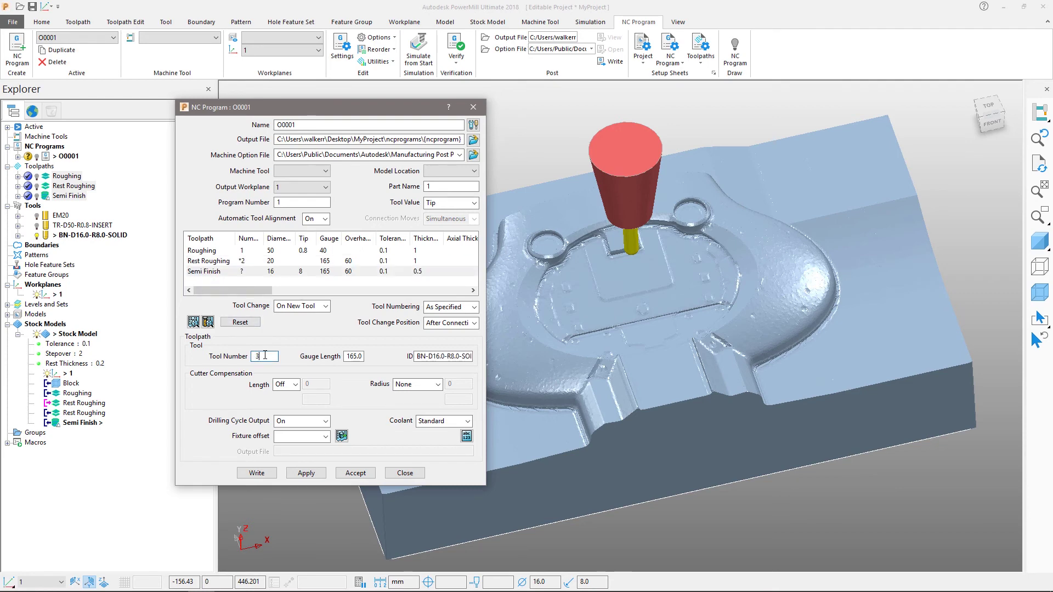
Write NC program O0001 to O0001.tap and accept the program settings.
{"action": "left_click", "coordinate": [257, 473]}
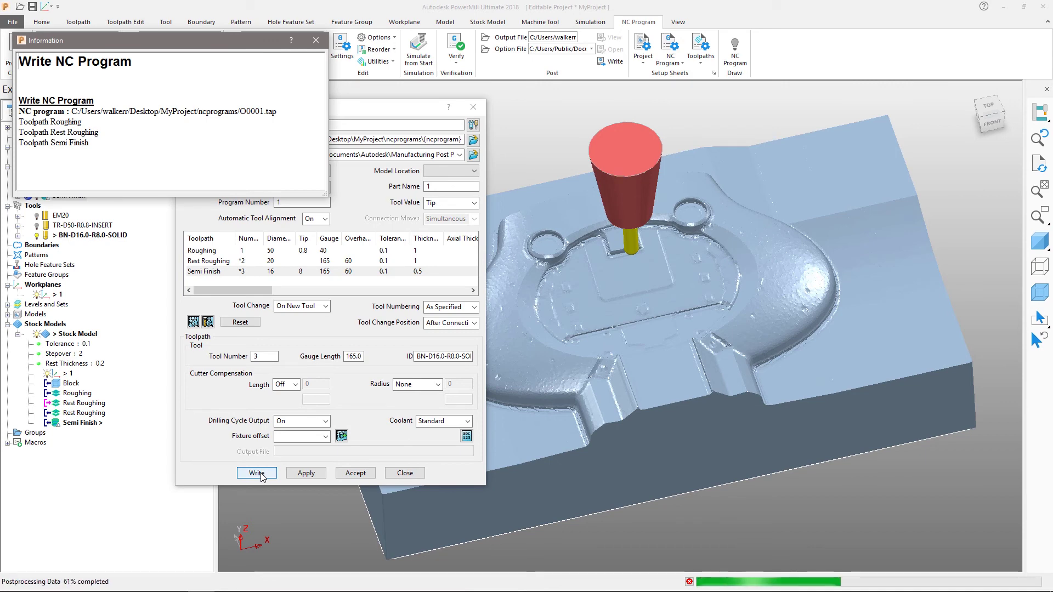
{"action": "left_click", "coordinate": [315, 41]}
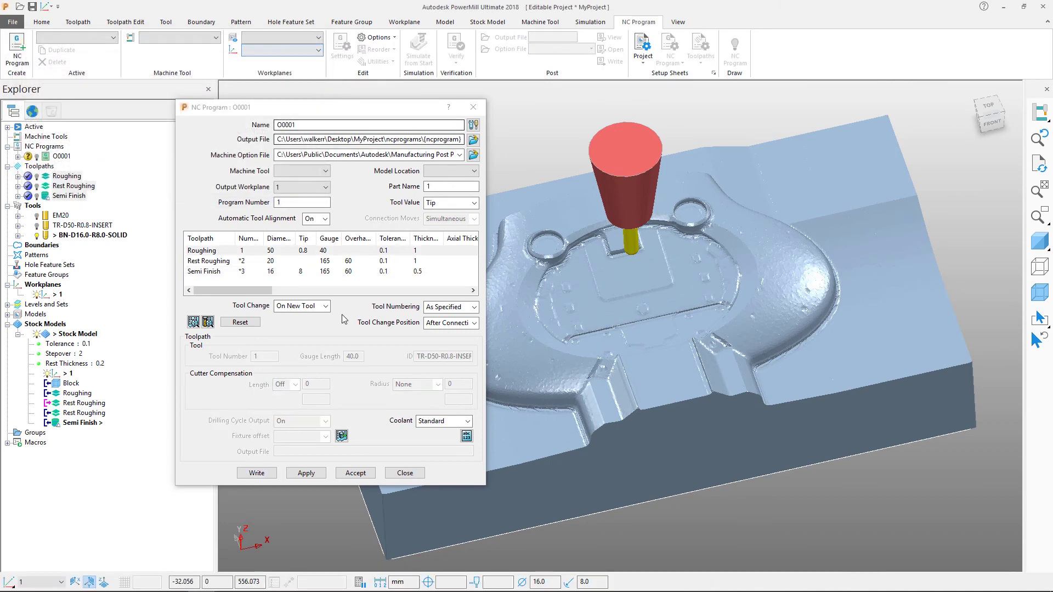
{"action": "left_click", "coordinate": [355, 474]}
Review the Fanuc code listing of O0001.tap, then save the project.
{"action": "right_click", "coordinate": [61, 156]}
{"action": "left_click", "coordinate": [104, 210]}
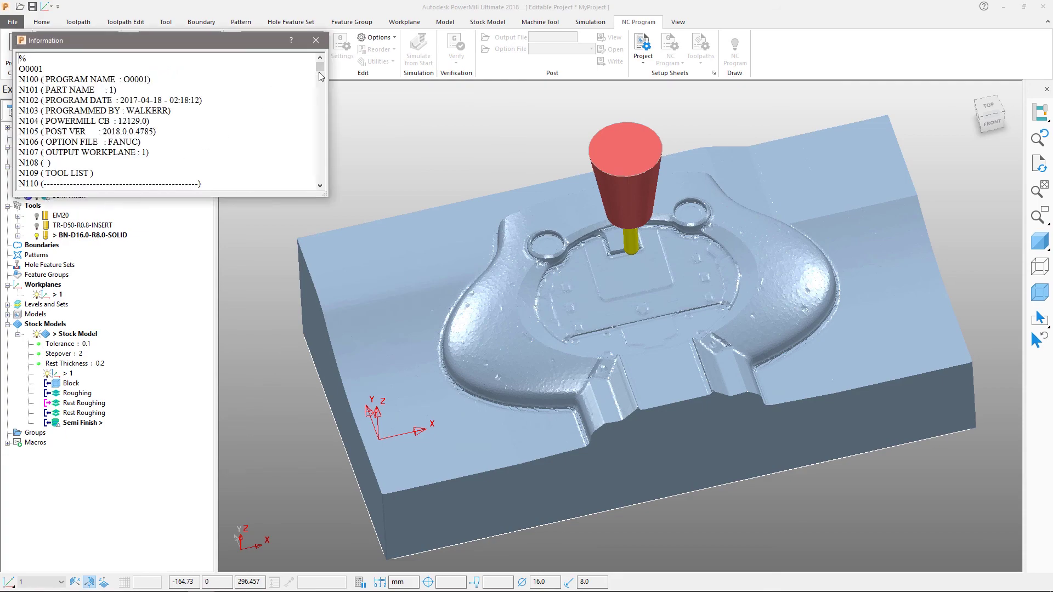
{"action": "left_click_drag", "start_coordinate": [319, 75], "coordinate": [319, 67]}
{"action": "left_click", "coordinate": [316, 40]}
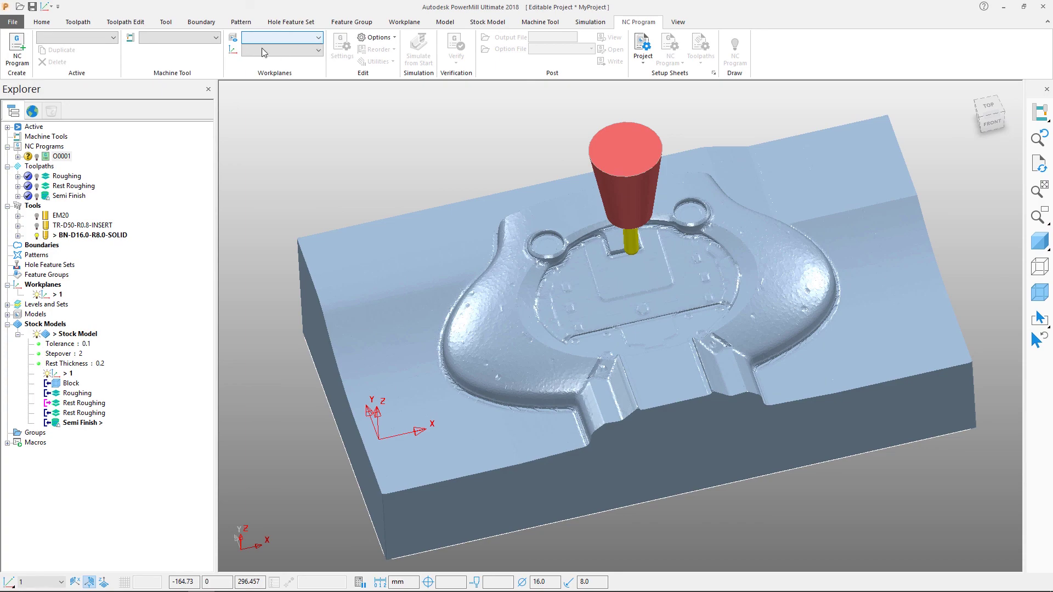
{"action": "left_click", "coordinate": [31, 6]}
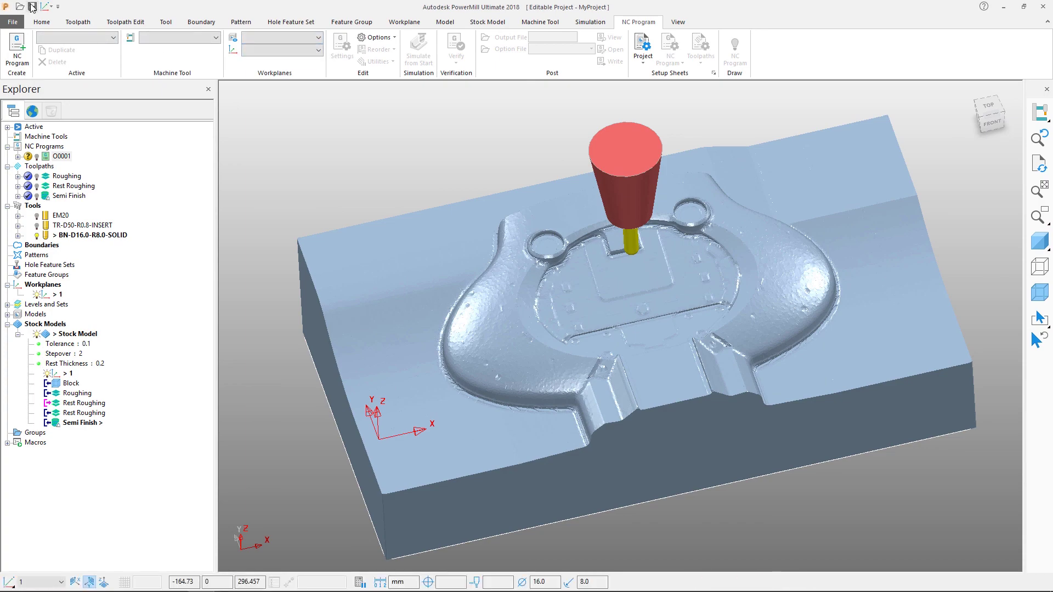